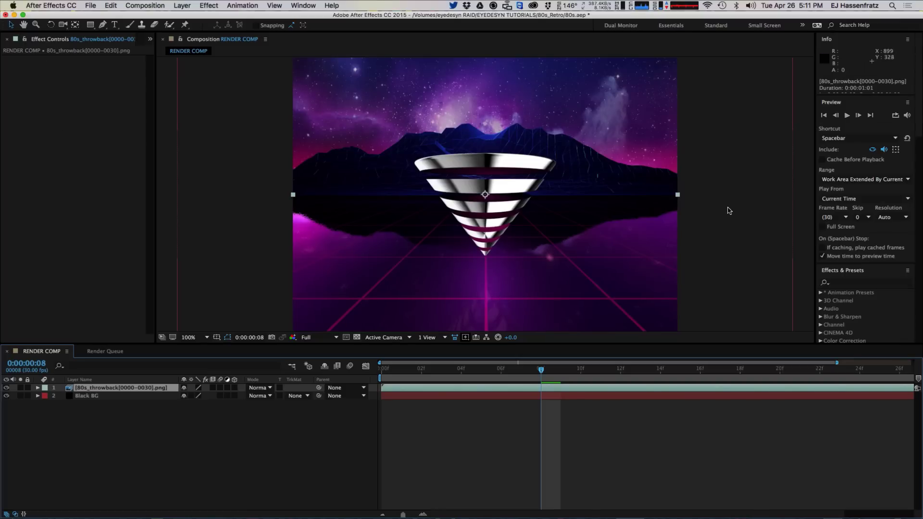
# Step: Deselect the cone render and preview the composition playback, then stop it
pyautogui.click(729, 212)
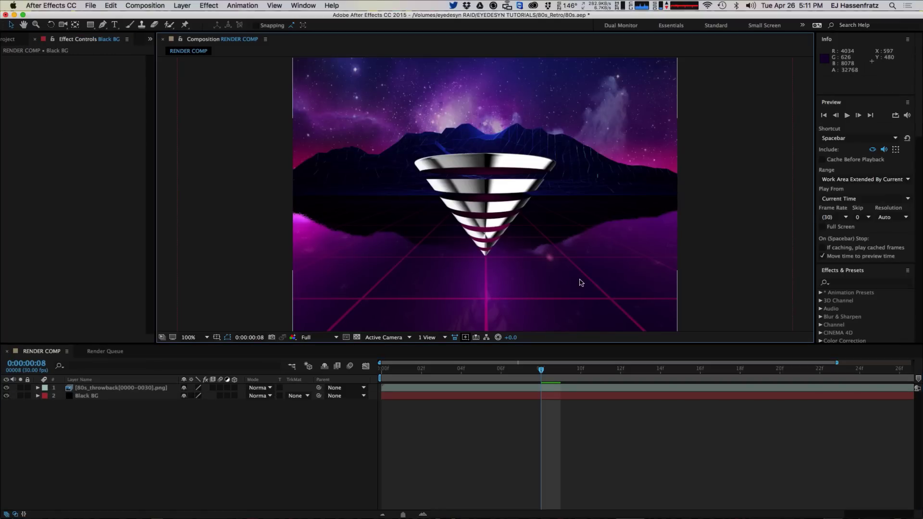
pyautogui.press('space')
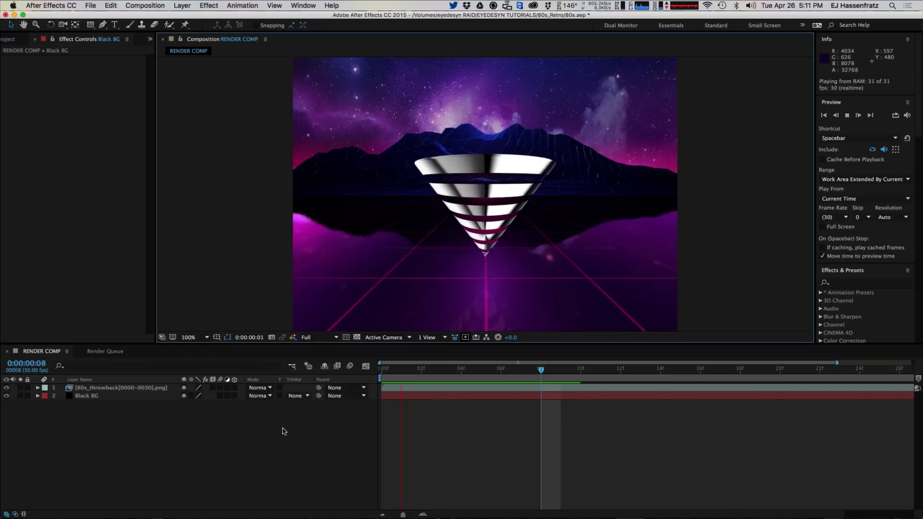
pyautogui.click(284, 489)
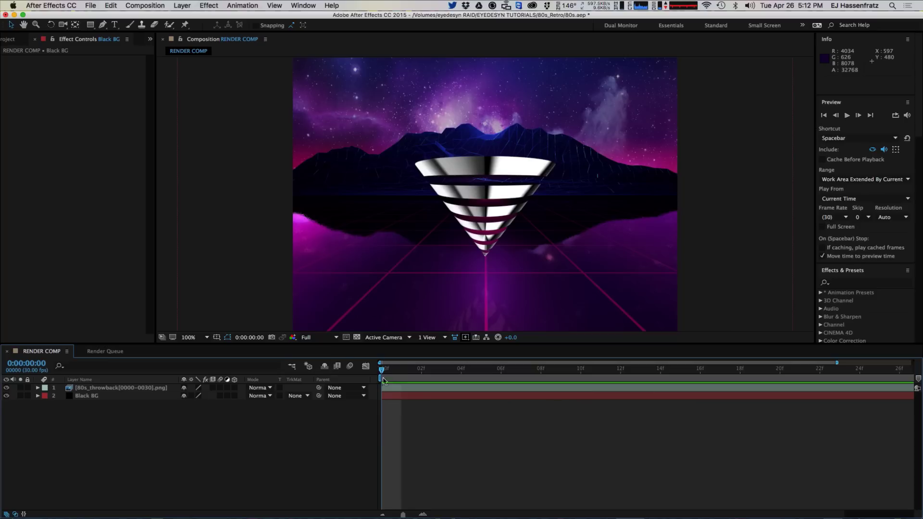
# Step: Add Adjustment Layer 3 on top of the 80s_throwback sequence and Black BG layers
pyautogui.click(182, 5)
pyautogui.moveTo(192, 18)
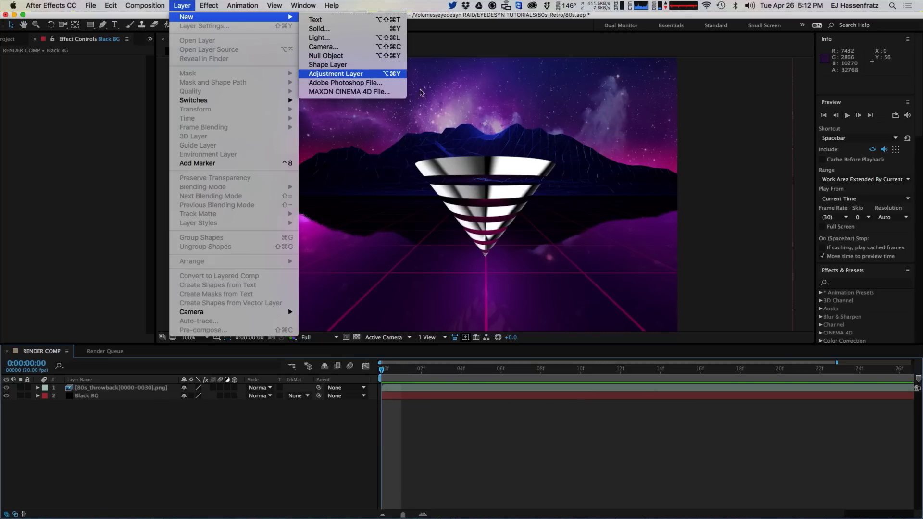
pyautogui.click(336, 74)
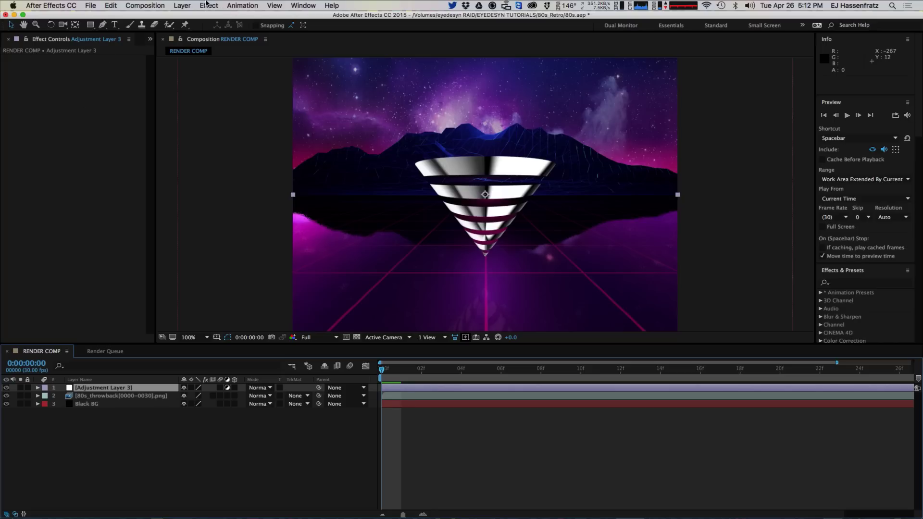
# Step: Apply Hue/Saturation to Adjustment Layer 3 with Master Saturation lowered to -16
pyautogui.click(206, 4)
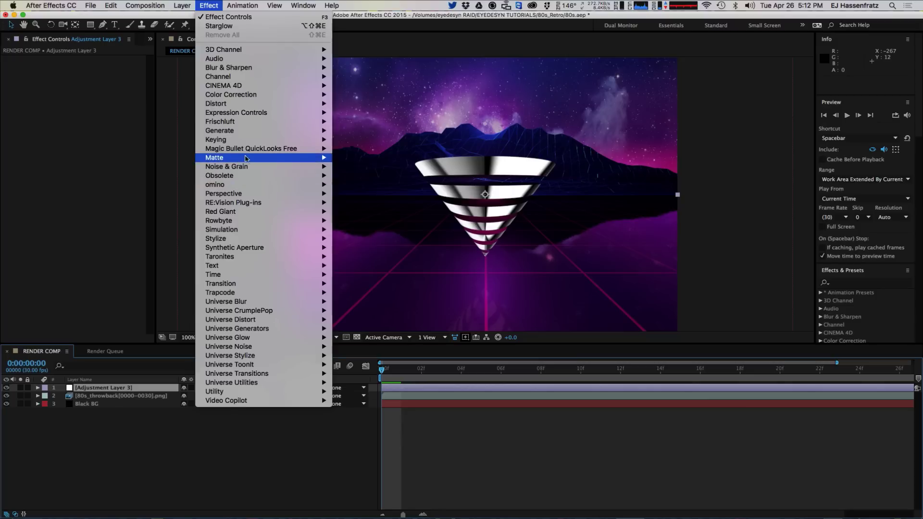
pyautogui.moveTo(250, 95)
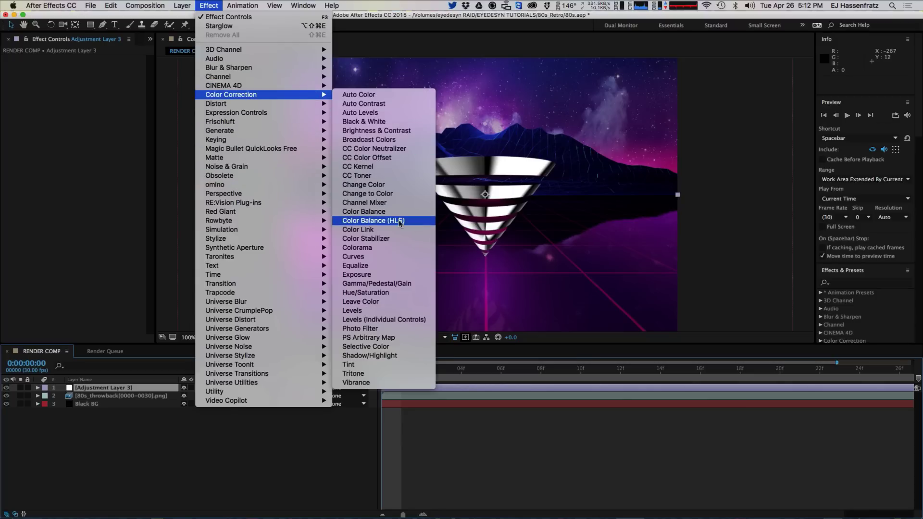
pyautogui.click(394, 295)
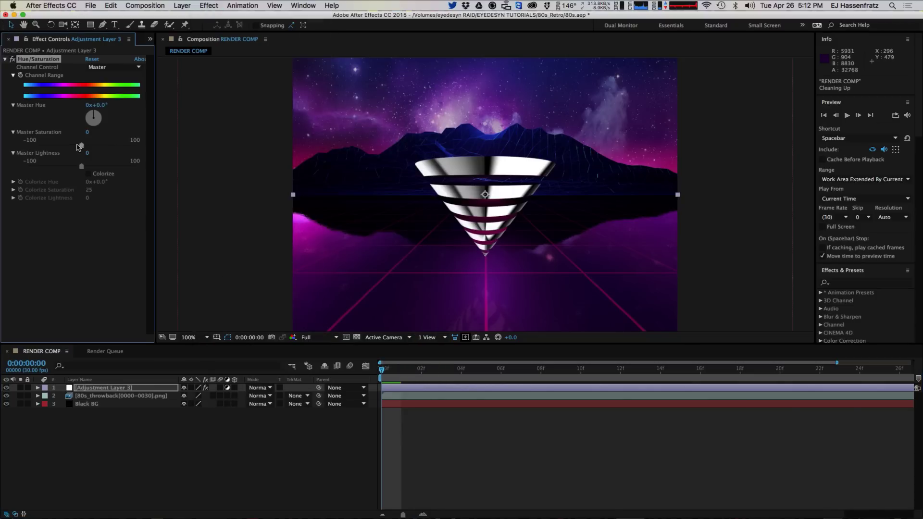
pyautogui.moveTo(80, 146)
pyautogui.mouseDown()
pyautogui.moveTo(55, 149)
pyautogui.moveTo(74, 148)
pyautogui.mouseUp()
pyautogui.click(216, 4)
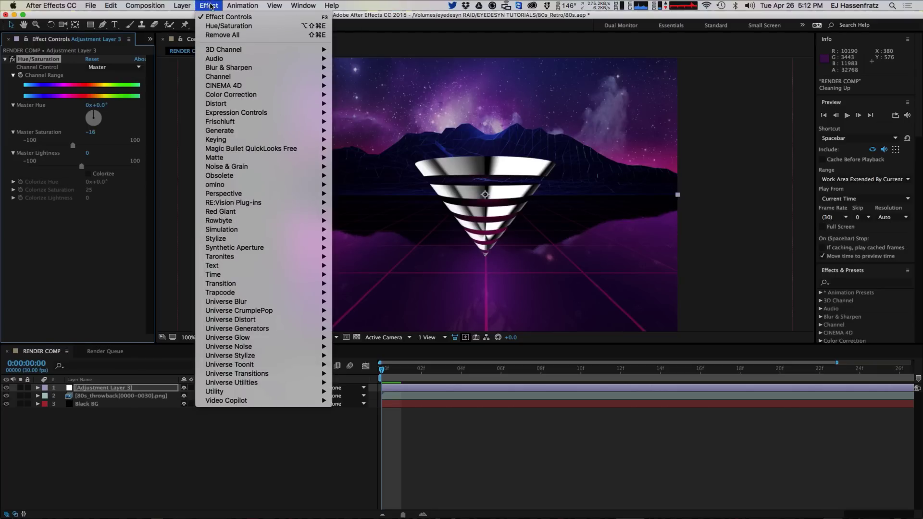
# Step: Apply CC Cross Blur to Adjustment Layer 3 with Radius X 10 and Radius Y 4
pyautogui.moveTo(218, 68)
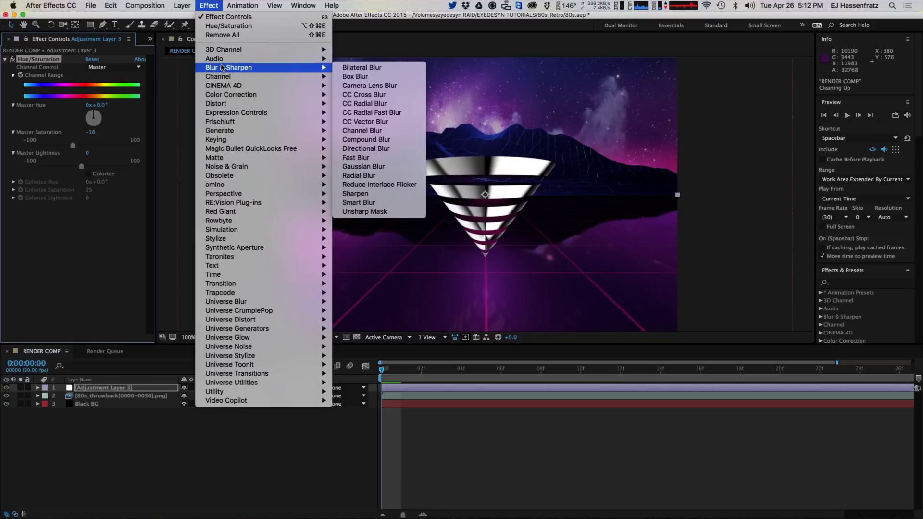
pyautogui.click(364, 95)
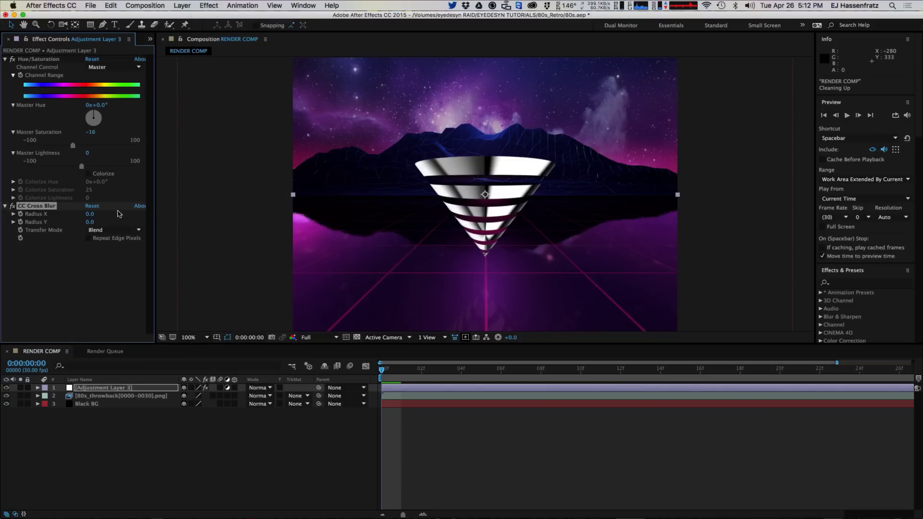
pyautogui.moveTo(94, 218)
pyautogui.mouseDown()
pyautogui.moveTo(125, 222)
pyautogui.moveTo(70, 224)
pyautogui.moveTo(85, 214)
pyautogui.mouseUp()
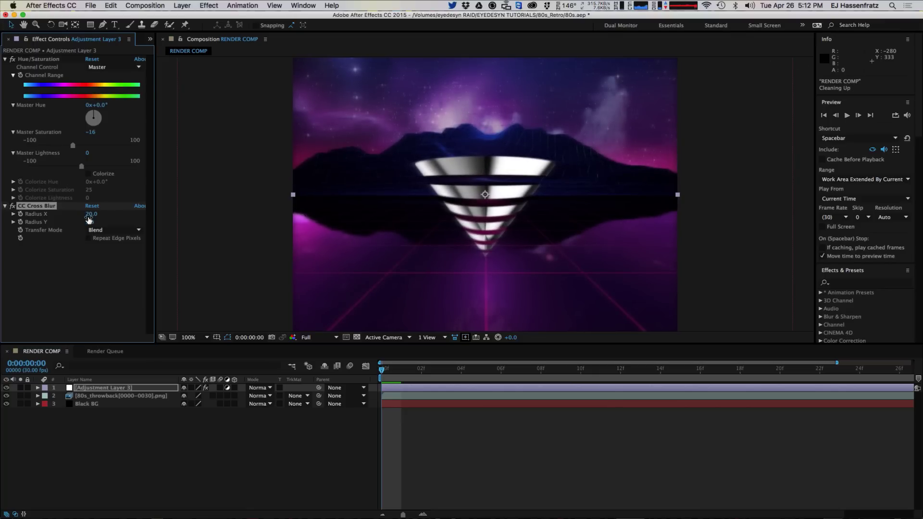
pyautogui.moveTo(89, 214); pyautogui.dragTo(94, 219)
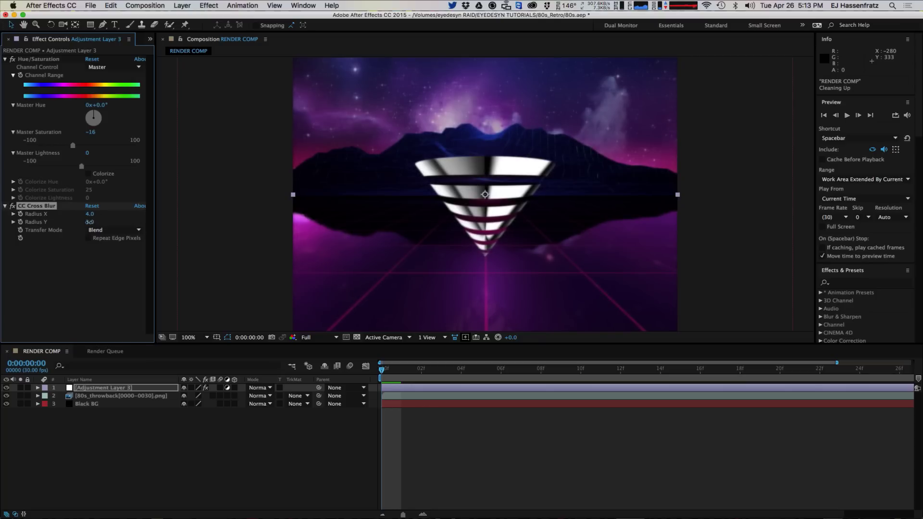
pyautogui.moveTo(92, 222); pyautogui.dragTo(99, 220)
pyautogui.click(90, 222)
pyautogui.press('Return')
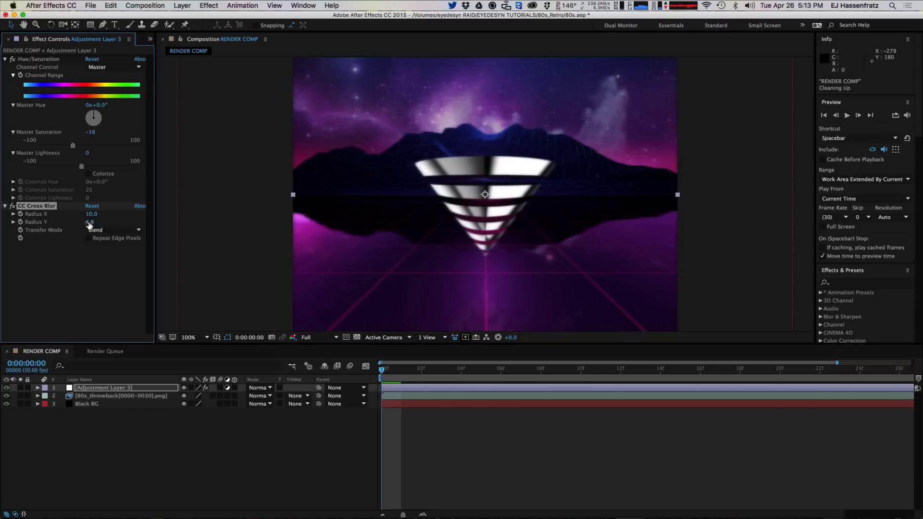
pyautogui.click(199, 441)
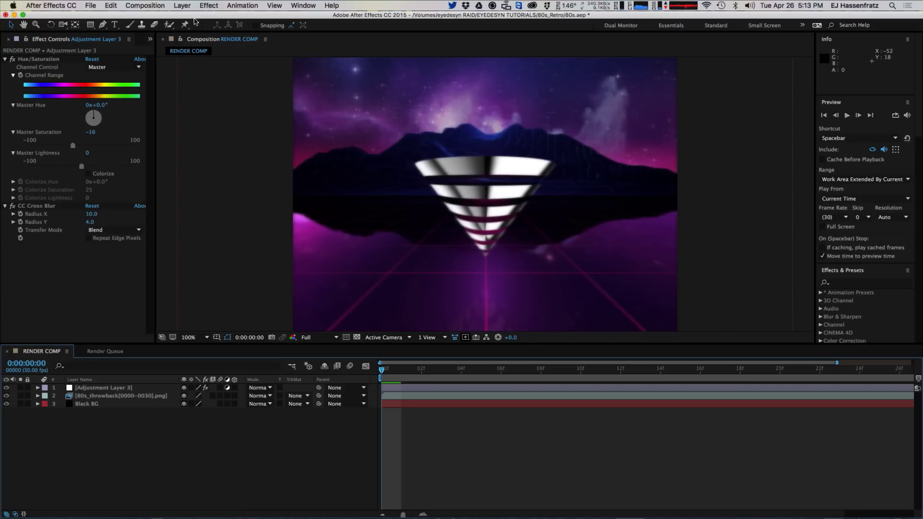
# Step: Search for 'channel' and apply Channel Blur, roughly blurring the red and blue channels
pyautogui.click(843, 282)
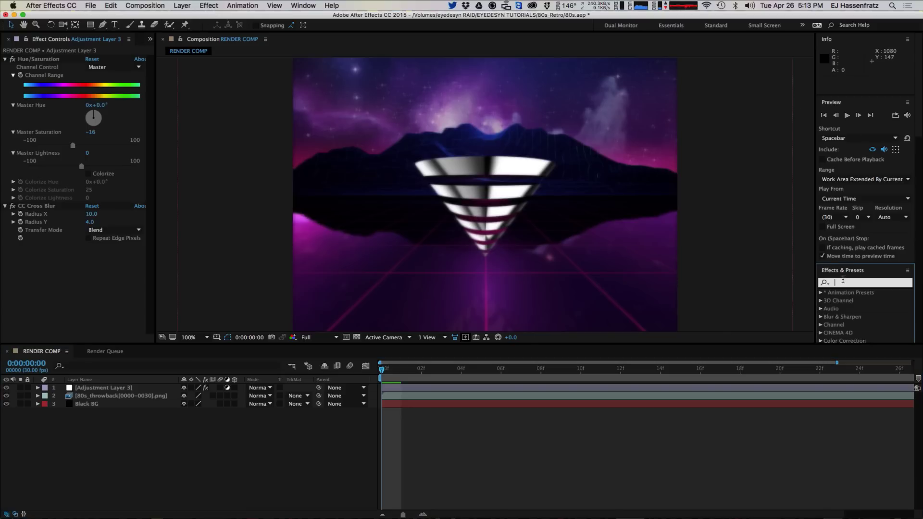
pyautogui.write('c')
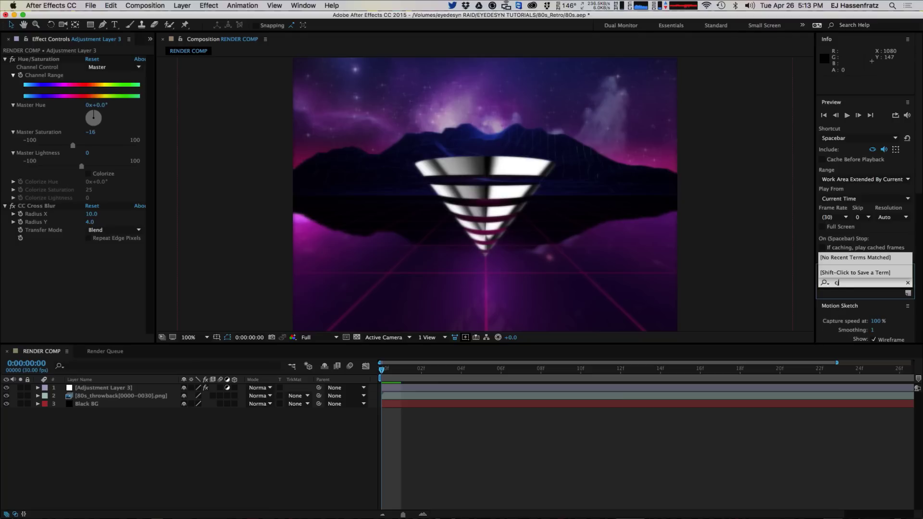
pyautogui.write('j')
pyautogui.press('BackSpace')
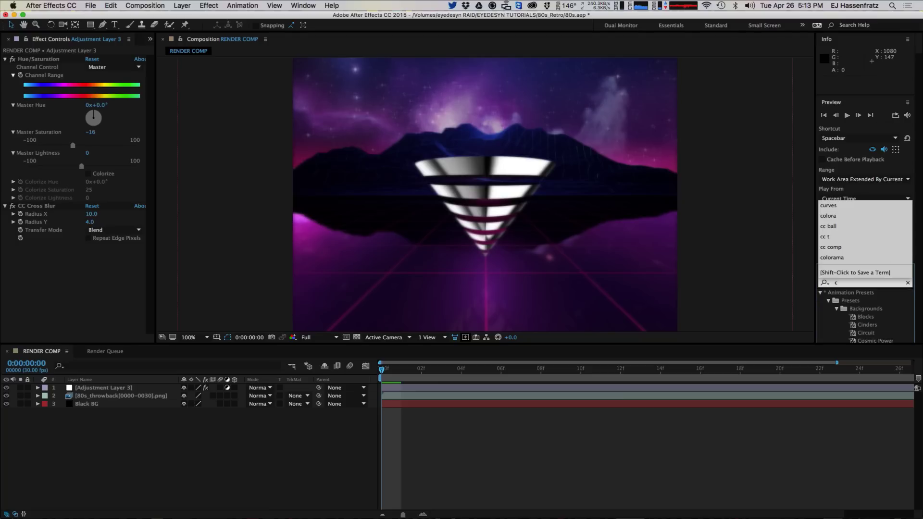
pyautogui.write('hannel')
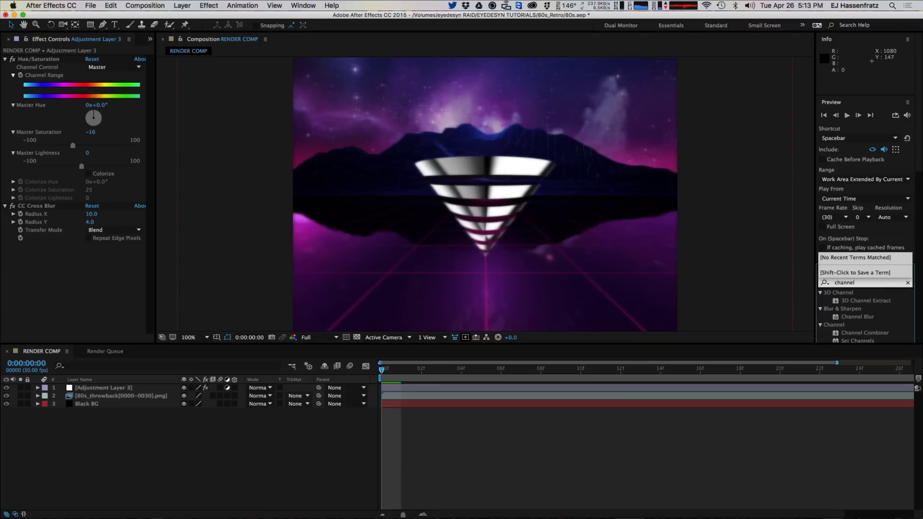
pyautogui.moveTo(859, 317); pyautogui.dragTo(135, 388)
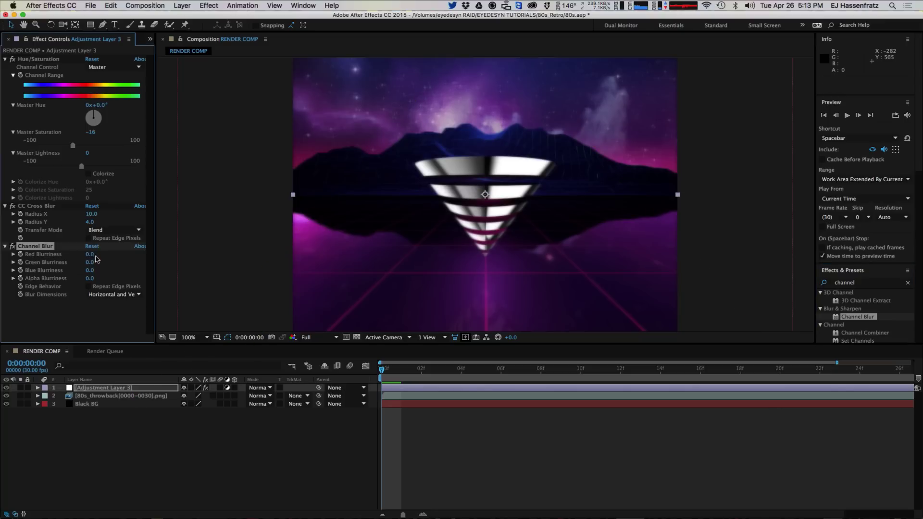
pyautogui.moveTo(90, 254)
pyautogui.mouseDown()
pyautogui.moveTo(103, 255)
pyautogui.moveTo(89, 256)
pyautogui.moveTo(101, 270)
pyautogui.moveTo(81, 271)
pyautogui.moveTo(88, 258)
pyautogui.mouseUp()
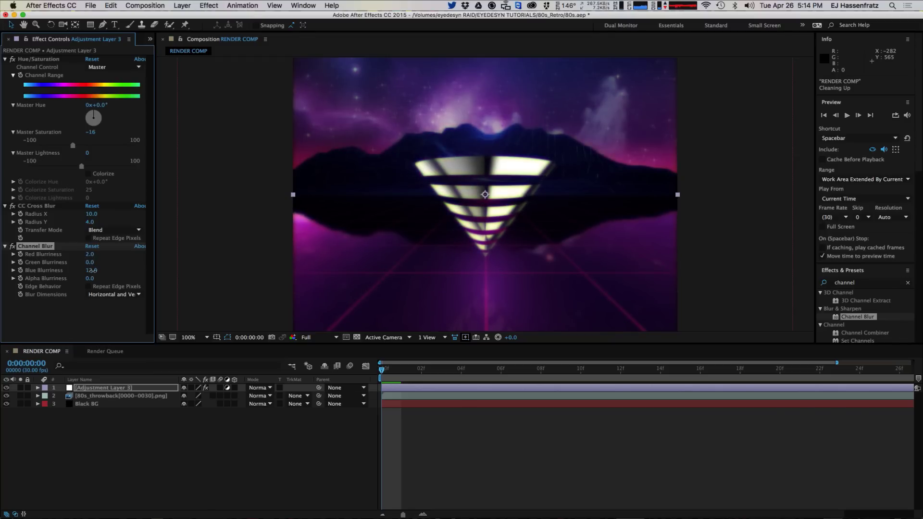
pyautogui.click(100, 277)
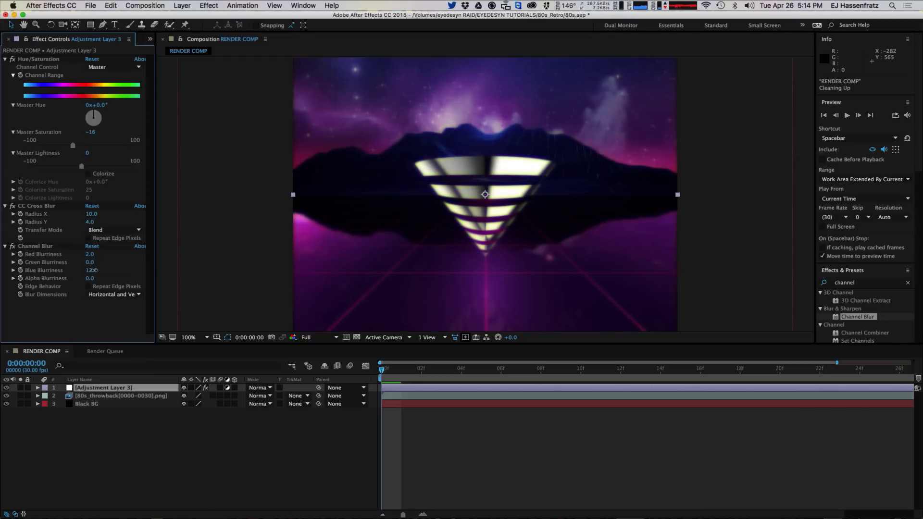
pyautogui.moveTo(94, 270)
pyautogui.mouseDown()
pyautogui.moveTo(99, 257)
pyautogui.moveTo(93, 270)
pyautogui.mouseUp()
# Step: Set Channel Blur's Red Blurriness to 5 and Blue Blurriness to 15
pyautogui.click(91, 255)
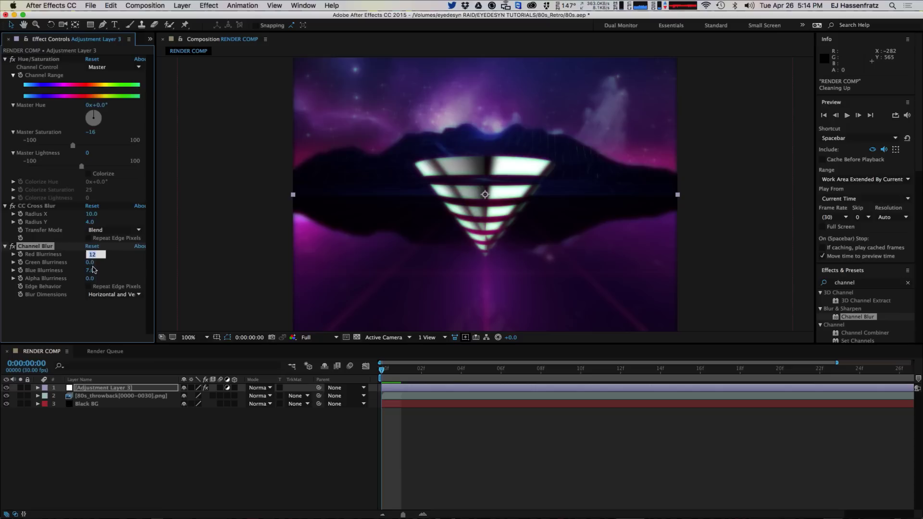
pyautogui.write('5')
pyautogui.press('Return')
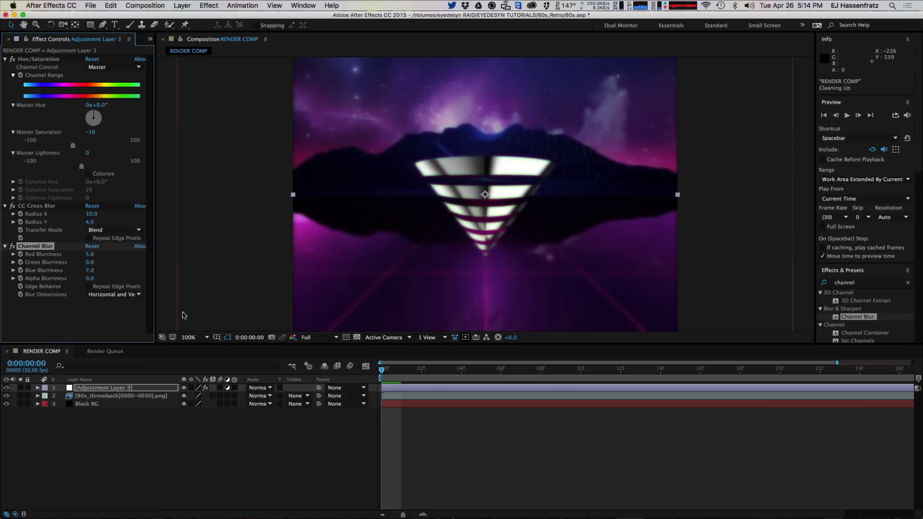
pyautogui.click(90, 270)
pyautogui.write('15')
pyautogui.press('Return')
# Step: Set CC Cross Blur to Radius X 8, Radius Y 3 with Repeat Edge Pixels on
pyautogui.click(91, 214)
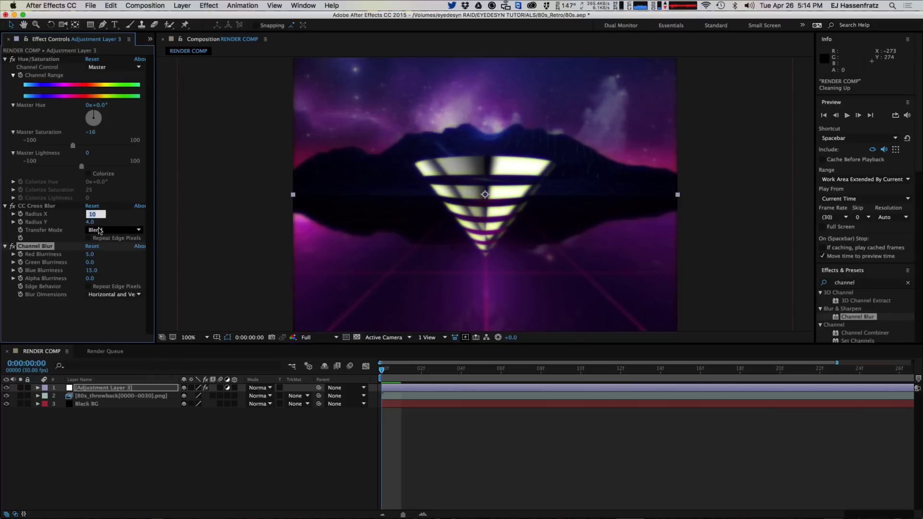
pyautogui.write('8.')
pyautogui.press('Tab')
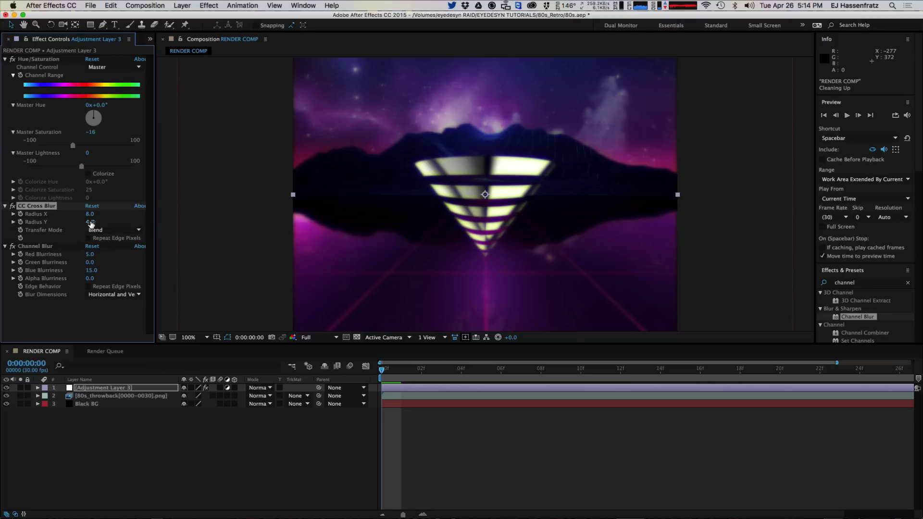
pyautogui.write('3')
pyautogui.press('Return')
pyautogui.click(99, 238)
pyautogui.click(113, 288)
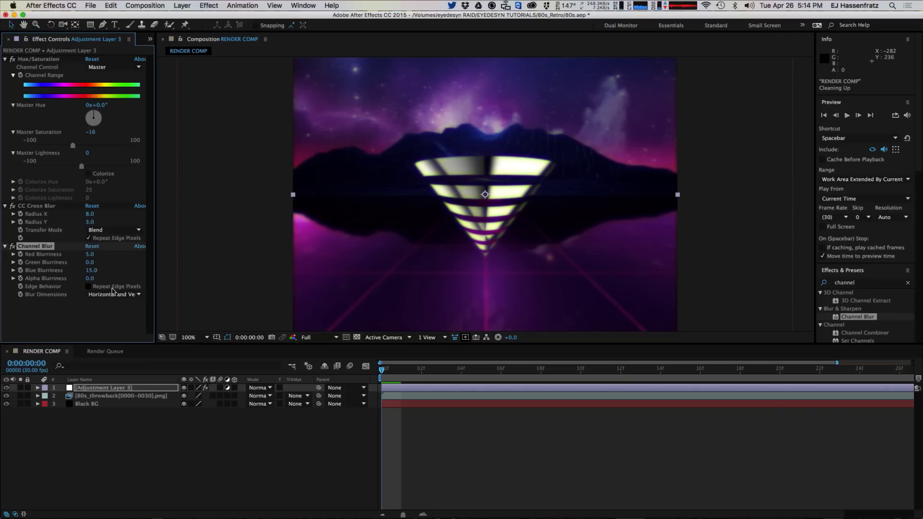
pyautogui.click(113, 288)
pyautogui.click(104, 239)
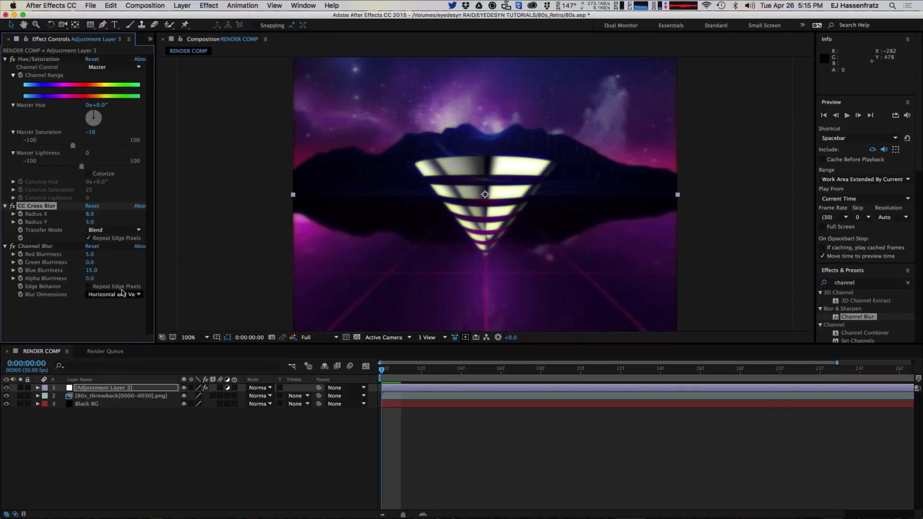
# Step: Apply Glow with Threshold 45.5%, Radius 250 and Intensity 0.8
pyautogui.click(209, 6)
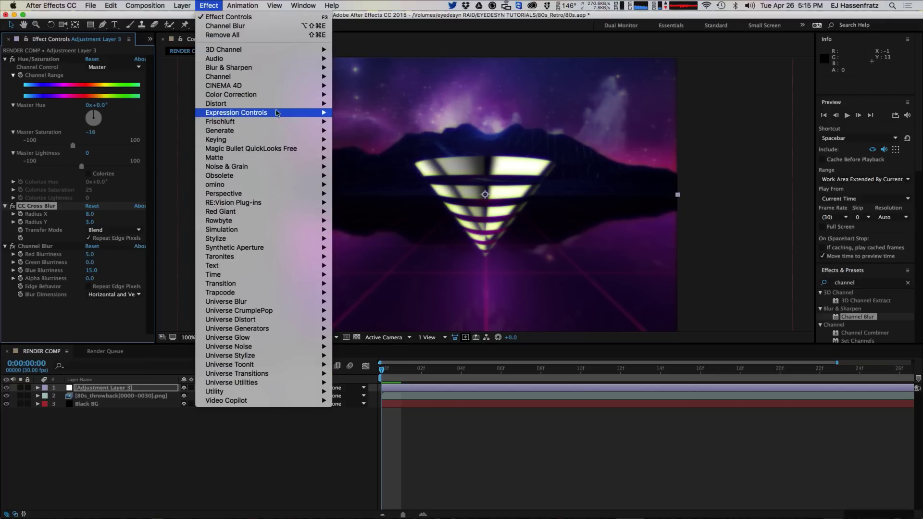
pyautogui.moveTo(227, 104)
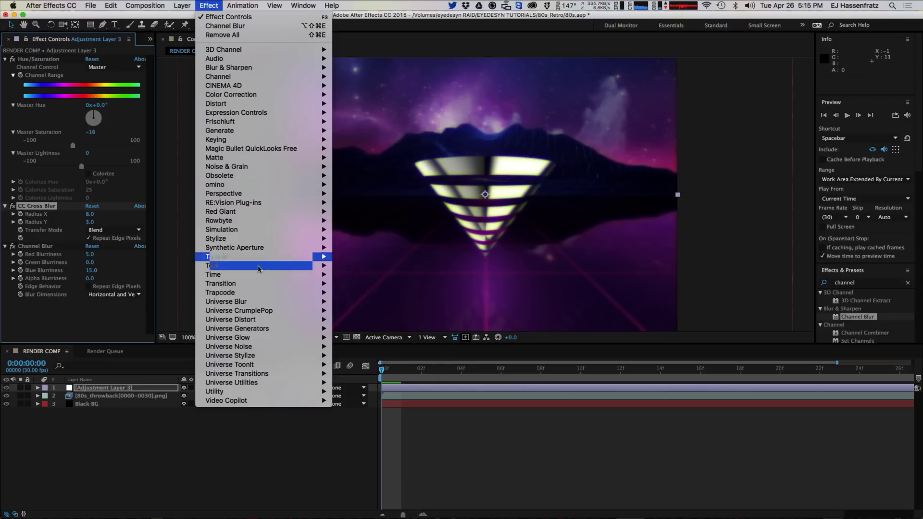
pyautogui.moveTo(234, 241)
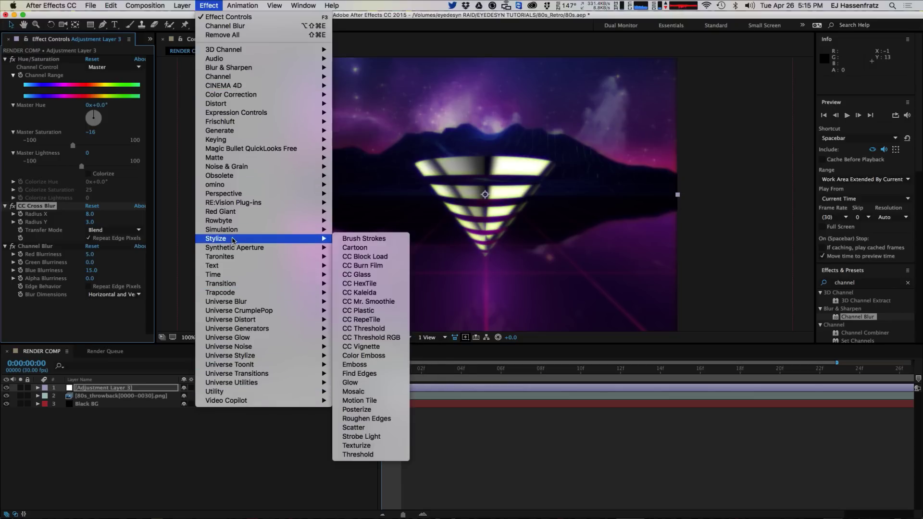
pyautogui.click(350, 383)
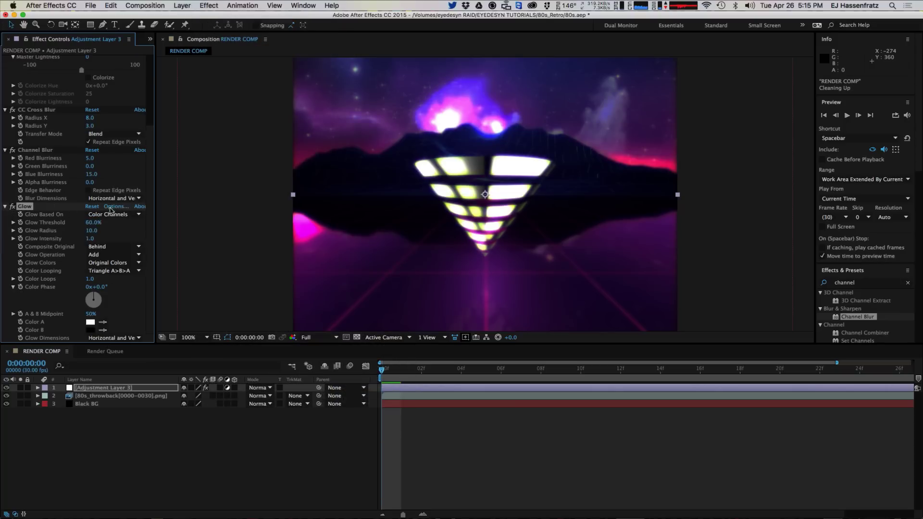
pyautogui.moveTo(91, 231); pyautogui.dragTo(183, 229)
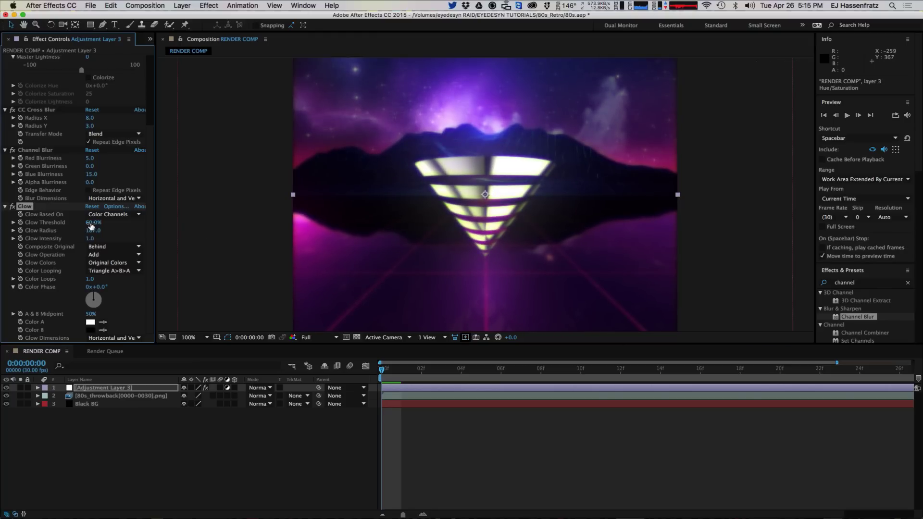
pyautogui.moveTo(88, 223); pyautogui.dragTo(75, 225)
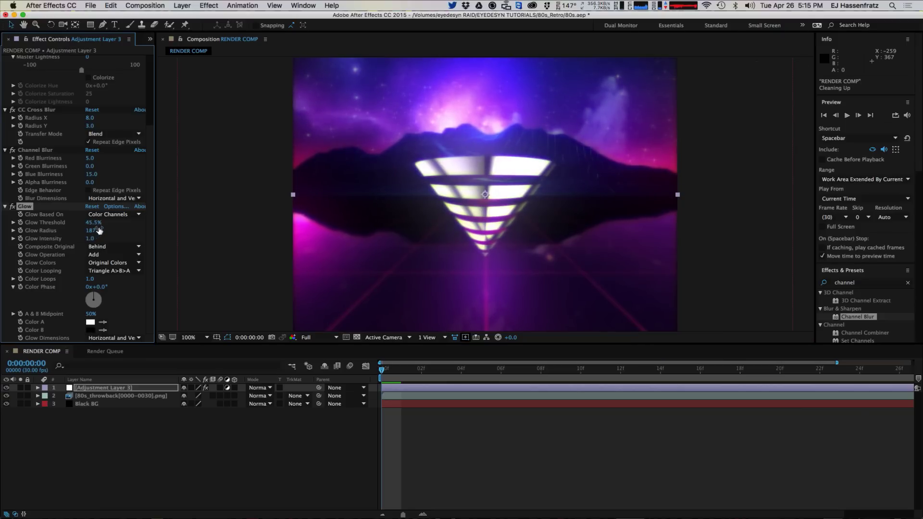
pyautogui.moveTo(97, 233)
pyautogui.mouseDown()
pyautogui.moveTo(122, 230)
pyautogui.moveTo(84, 239)
pyautogui.mouseUp()
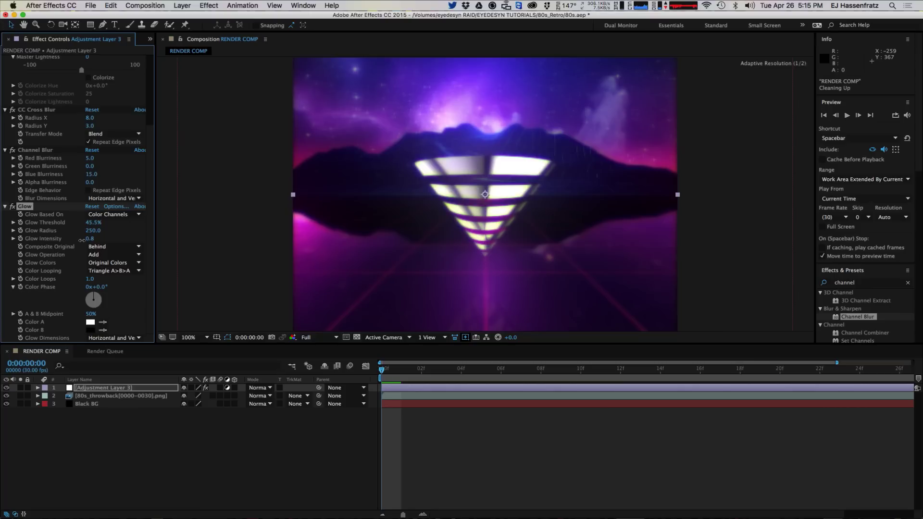
pyautogui.click(13, 207)
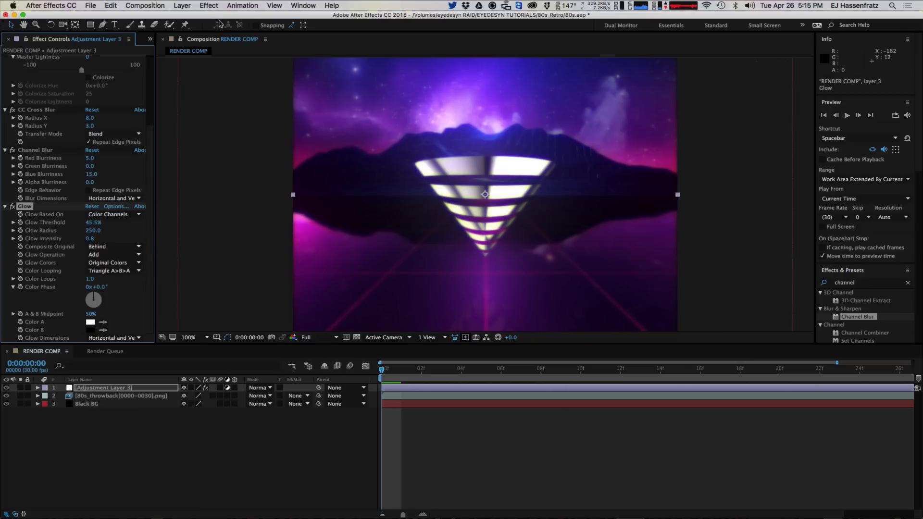
# Step: Apply Curves and bend the RGB curve into a contrast S-curve
pyautogui.click(210, 8)
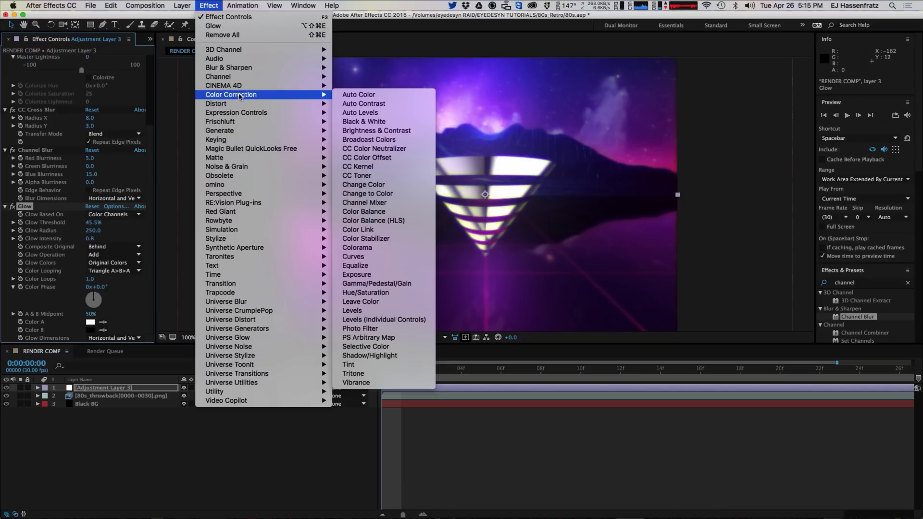
pyautogui.click(393, 257)
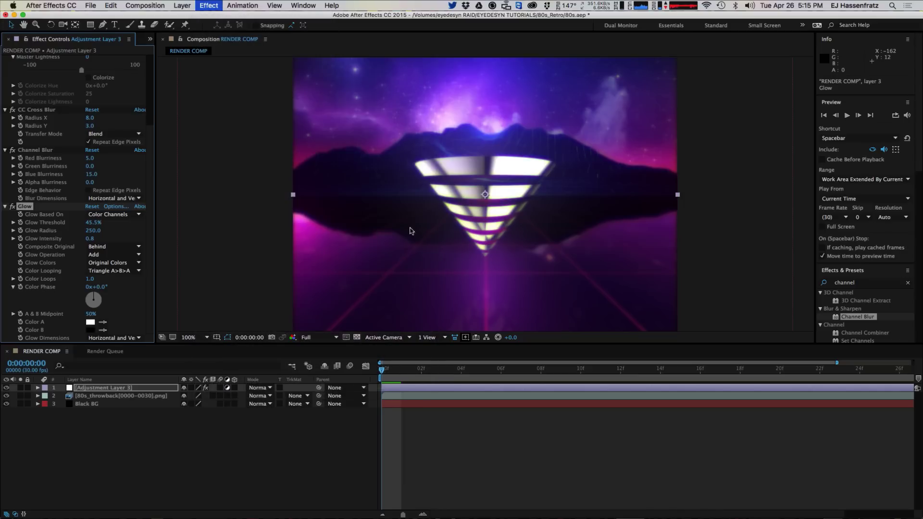
pyautogui.moveTo(116, 222); pyautogui.dragTo(107, 216)
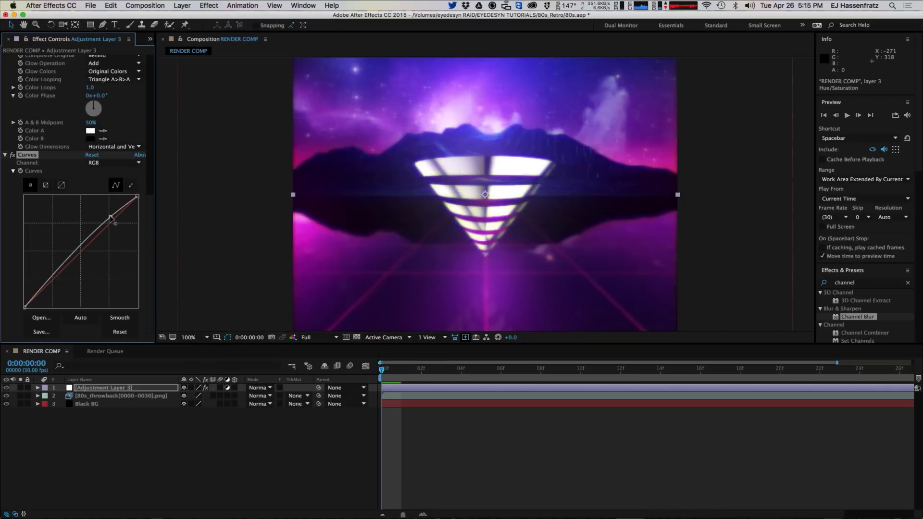
pyautogui.moveTo(51, 272); pyautogui.dragTo(51, 285)
pyautogui.moveTo(107, 217); pyautogui.dragTo(104, 218)
pyautogui.moveTo(52, 283); pyautogui.dragTo(50, 285)
# Step: Reshape the Red and Green channel curves to adjust highlights and shadows
pyautogui.click(96, 163)
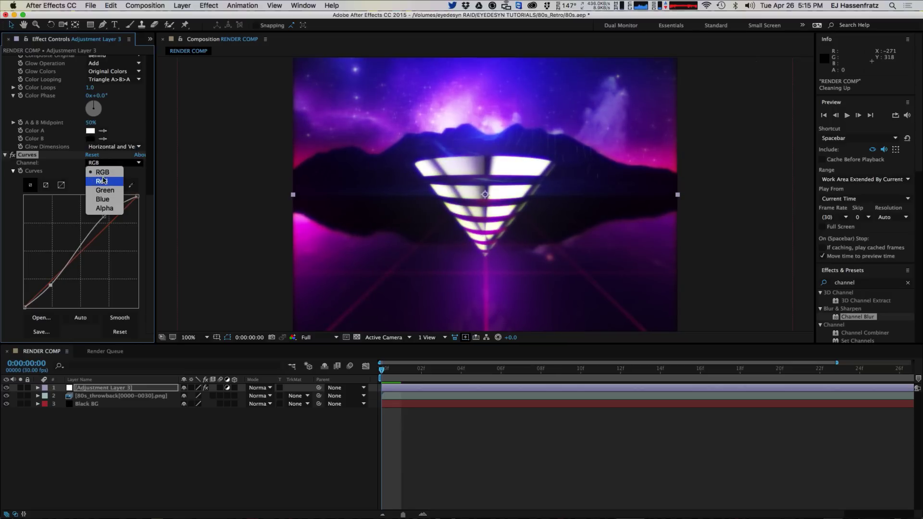
pyautogui.click(96, 176)
pyautogui.moveTo(109, 225); pyautogui.dragTo(106, 224)
pyautogui.moveTo(60, 273); pyautogui.dragTo(54, 280)
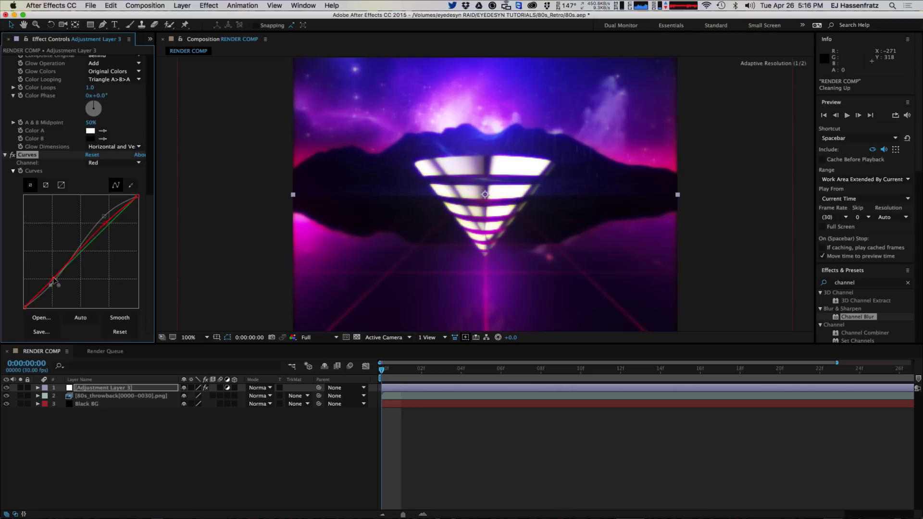
pyautogui.click(106, 163)
pyautogui.click(97, 188)
pyautogui.moveTo(116, 219); pyautogui.dragTo(107, 217)
pyautogui.moveTo(45, 283); pyautogui.dragTo(48, 273)
pyautogui.moveTo(107, 216); pyautogui.dragTo(115, 217)
# Step: Reshape the Blue channel curve to give the scene a purple-magenta tint
pyautogui.click(115, 162)
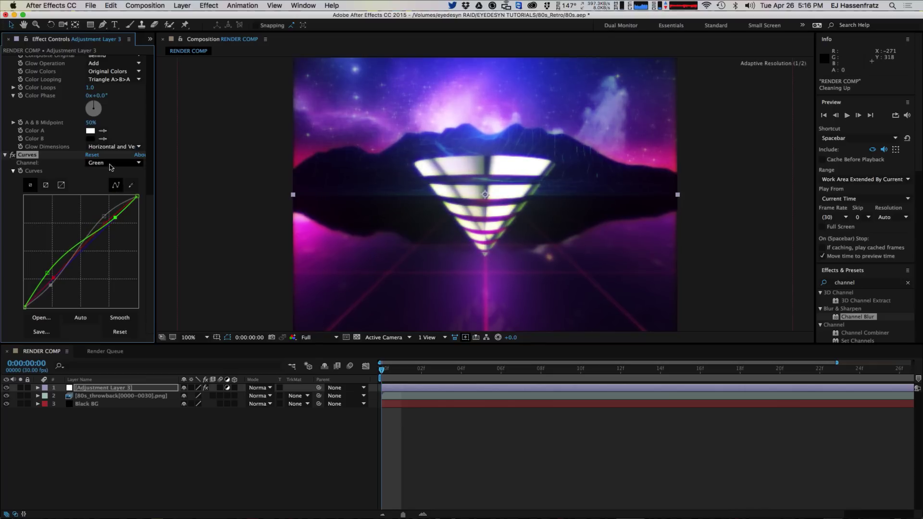
pyautogui.click(116, 229)
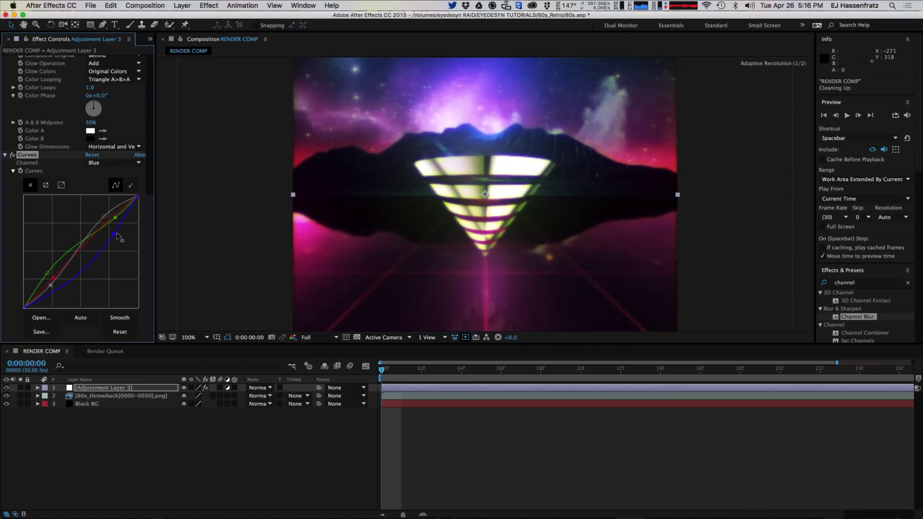
pyautogui.moveTo(115, 222); pyautogui.dragTo(120, 234)
pyautogui.moveTo(120, 237); pyautogui.dragTo(111, 223)
pyautogui.moveTo(52, 280)
pyautogui.mouseDown()
pyautogui.moveTo(72, 267)
pyautogui.moveTo(49, 284)
pyautogui.moveTo(57, 265)
pyautogui.moveTo(62, 274)
pyautogui.mouseUp()
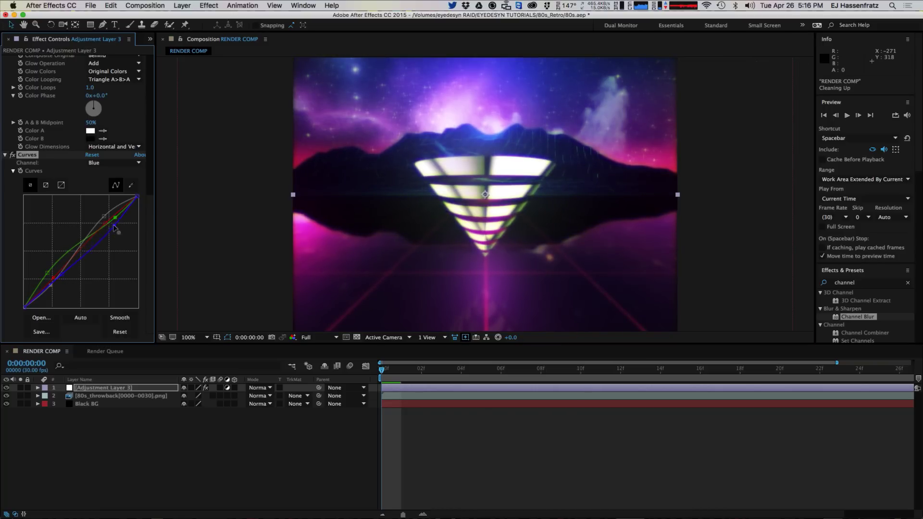
pyautogui.moveTo(114, 228); pyautogui.dragTo(112, 222)
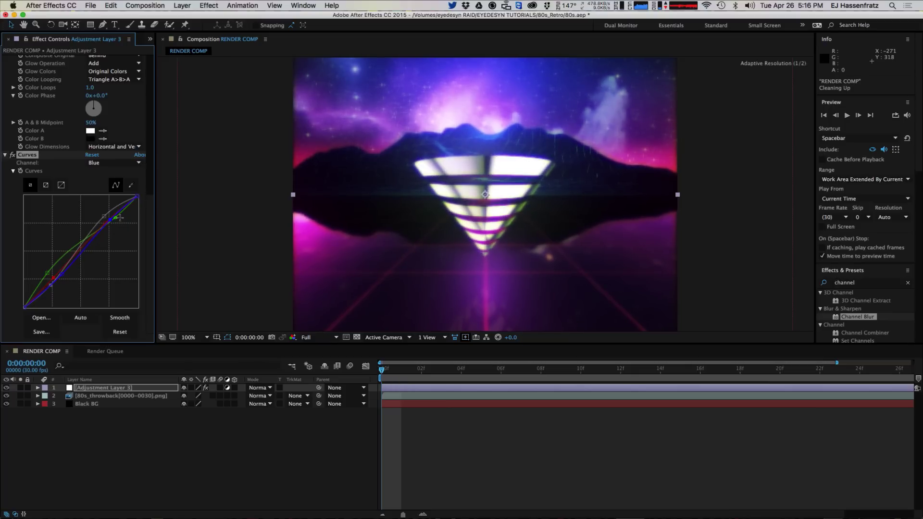
pyautogui.click(131, 185)
# Step: Collapse the Hue/Saturation, CC Cross Blur, Channel Blur and Glow settings
pyautogui.scroll(10, 151, 142)
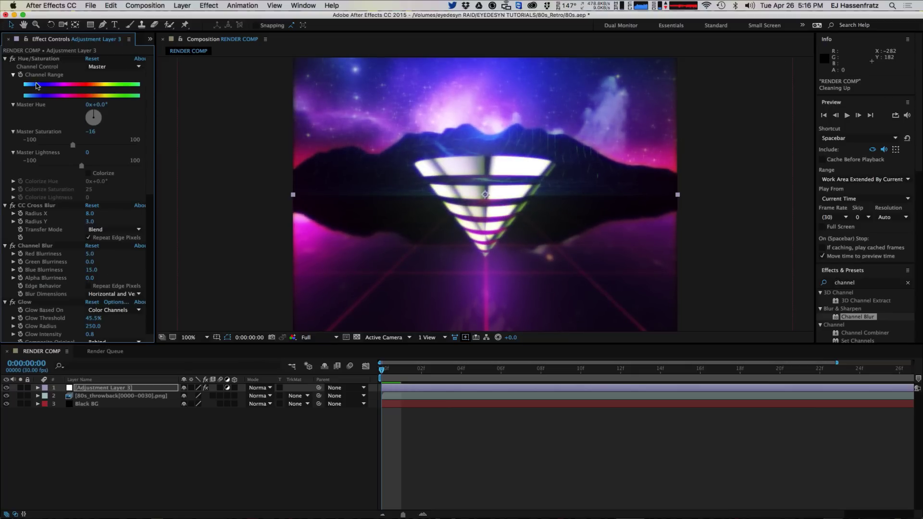
pyautogui.click(5, 59)
pyautogui.click(6, 66)
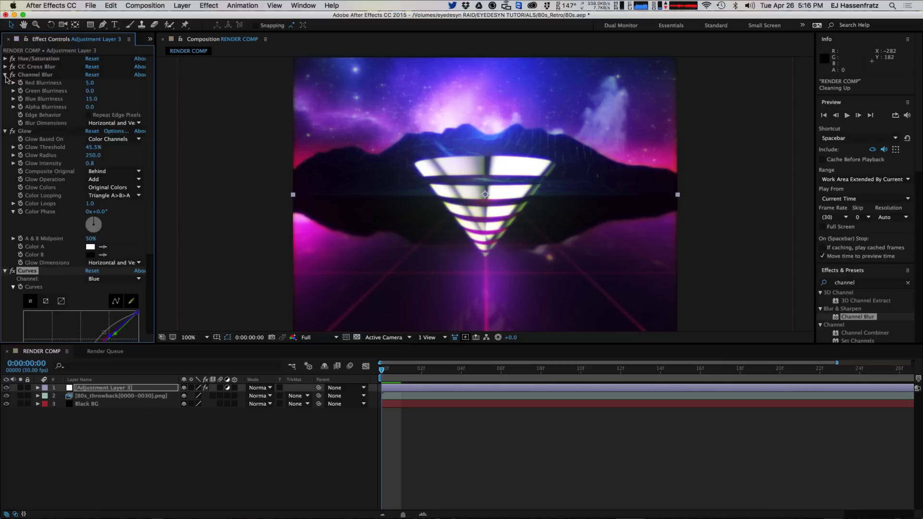
pyautogui.click(5, 75)
pyautogui.click(5, 83)
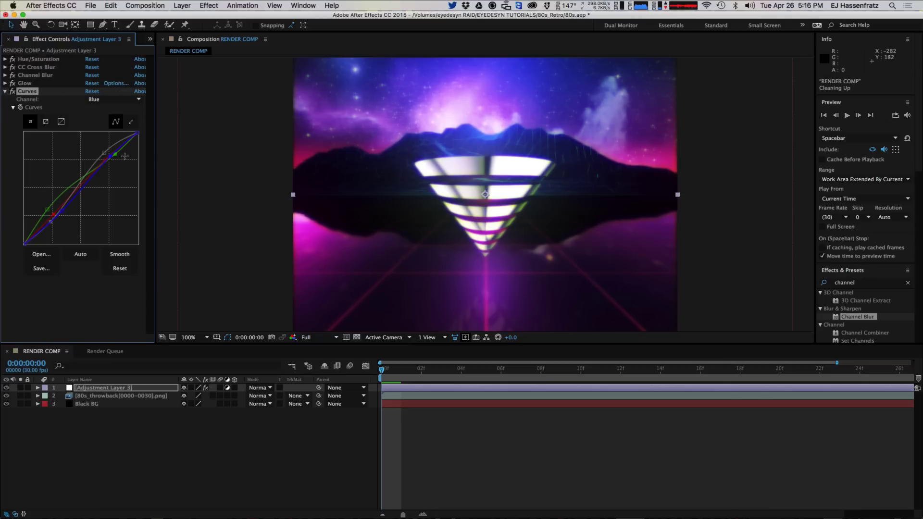
# Step: Apply Trapcode Starglow to Adjustment Layer 3 at default settings
pyautogui.click(186, 8)
pyautogui.moveTo(208, 5)
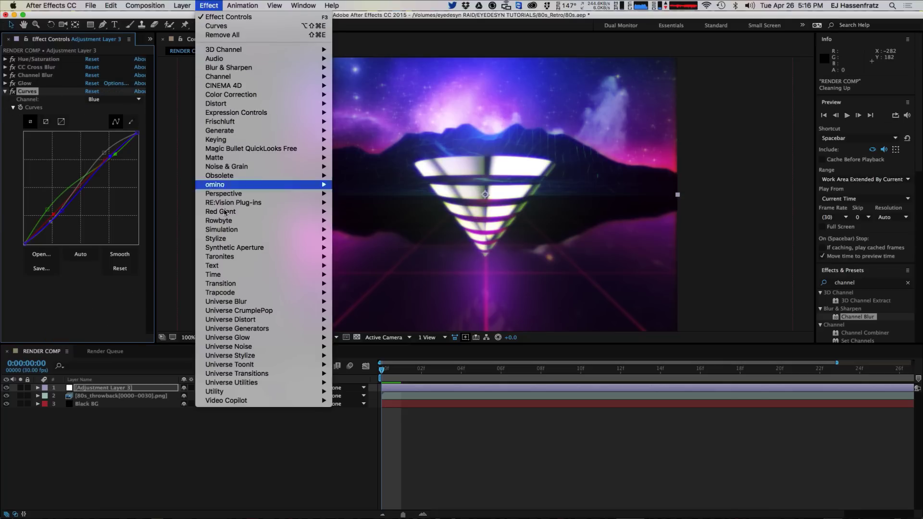
pyautogui.moveTo(263, 313)
pyautogui.moveTo(228, 294)
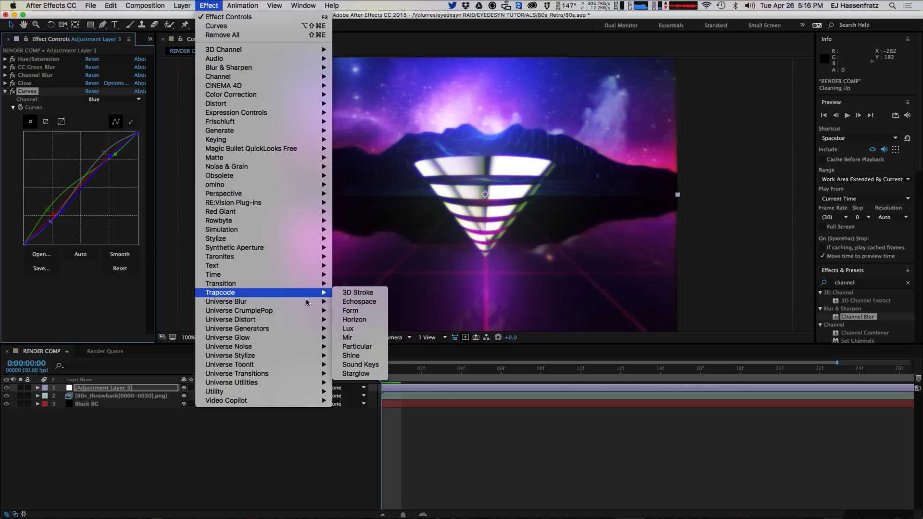
pyautogui.click(380, 374)
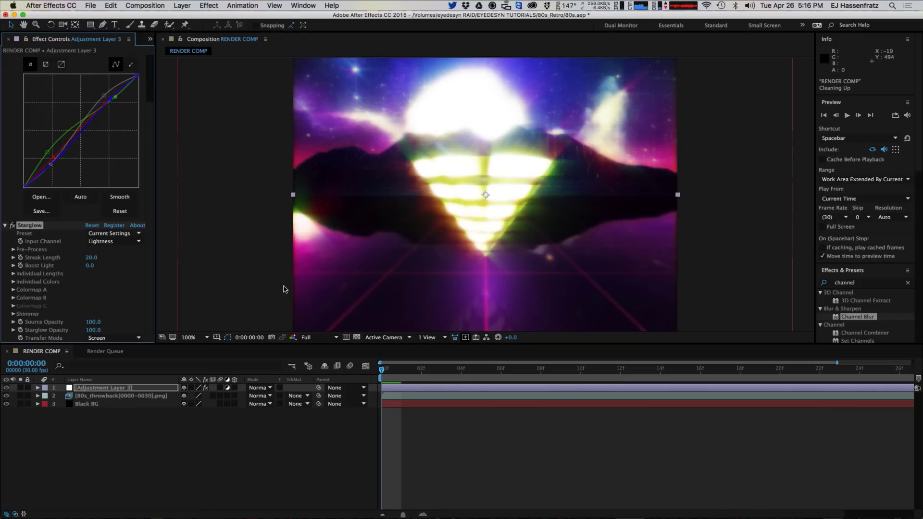
# Step: Set Starglow's Pre-Process Threshold to 256 and Streak Length to 4
pyautogui.click(13, 257)
pyautogui.click(13, 249)
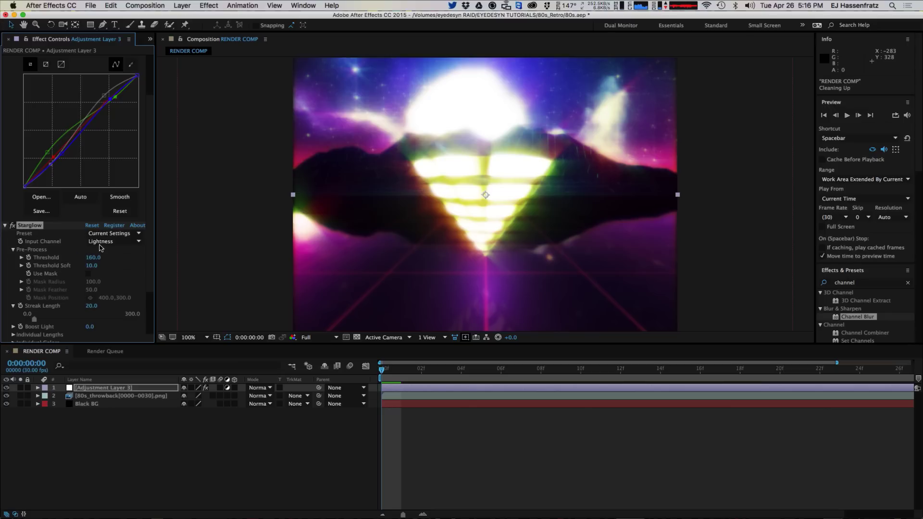
pyautogui.moveTo(102, 258); pyautogui.dragTo(139, 261)
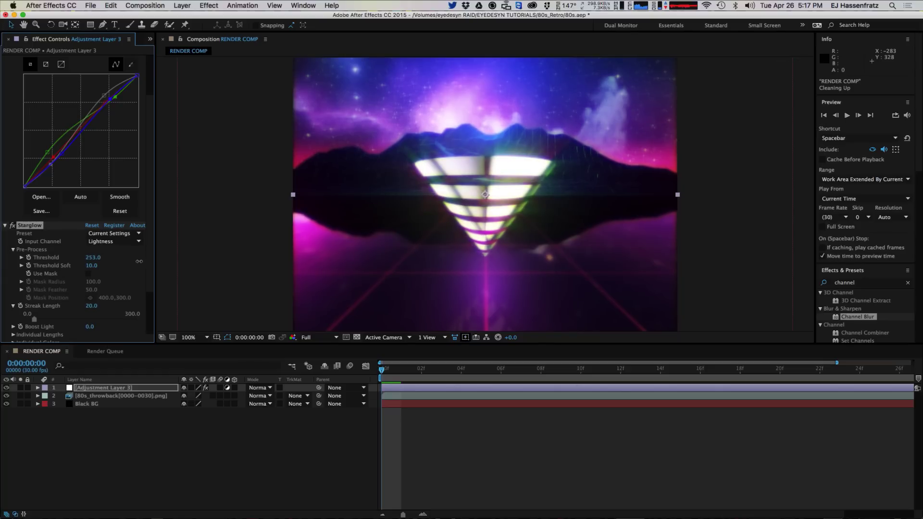
pyautogui.moveTo(139, 261); pyautogui.dragTo(140, 261)
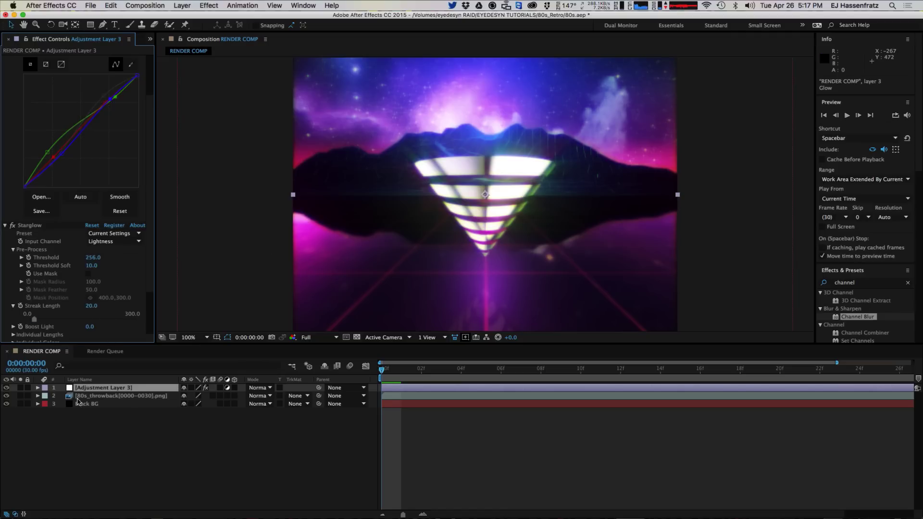
pyautogui.click(91, 306)
pyautogui.press('Return')
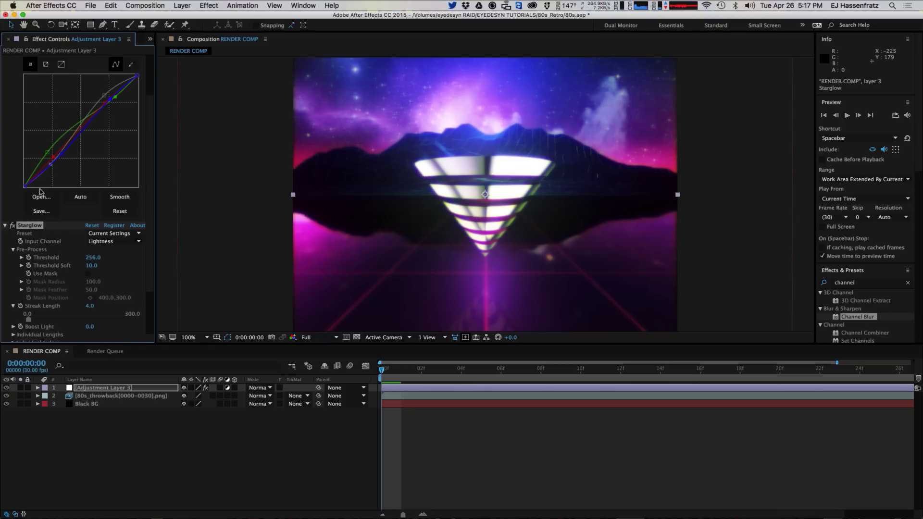
# Step: Toggle Starglow on and off to compare, leaving it switched on
pyautogui.click(13, 225)
pyautogui.click(13, 225)
pyautogui.click(13, 225)
pyautogui.click(13, 225)
pyautogui.click(13, 226)
pyautogui.click(13, 225)
pyautogui.click(13, 225)
pyautogui.click(13, 225)
pyautogui.click(13, 225)
pyautogui.click(13, 225)
pyautogui.click(13, 225)
pyautogui.click(13, 225)
# Step: Set Starglow's Colormap A to Enlightenment and Colormap B to Electric
pyautogui.scroll(-3, 29, 270)
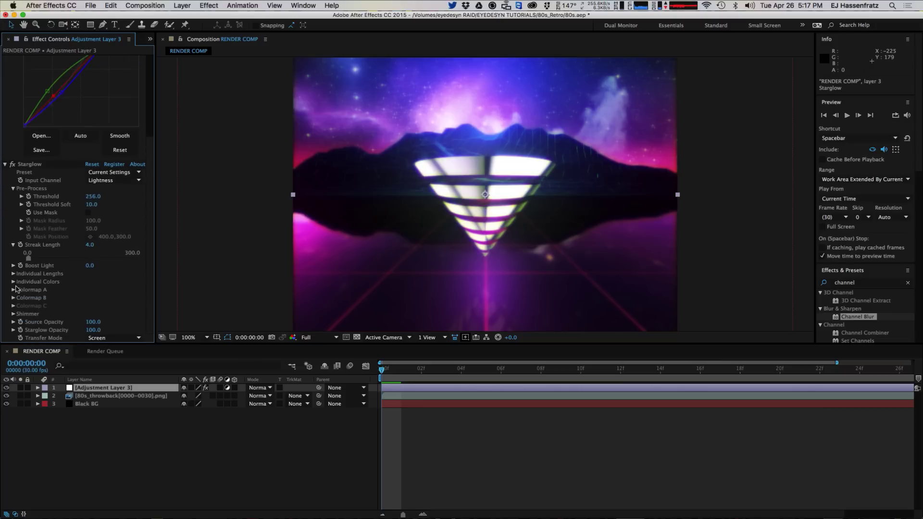
pyautogui.click(13, 290)
pyautogui.scroll(-2, 77, 283)
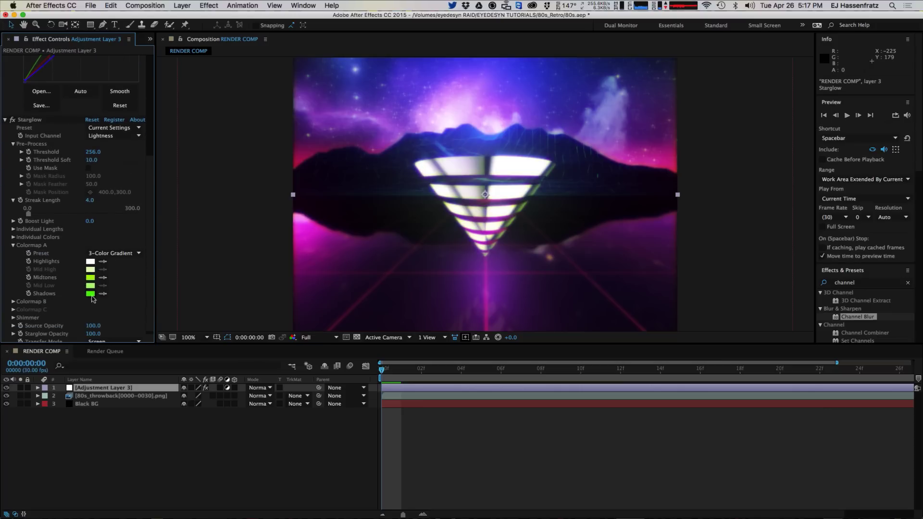
pyautogui.click(120, 255)
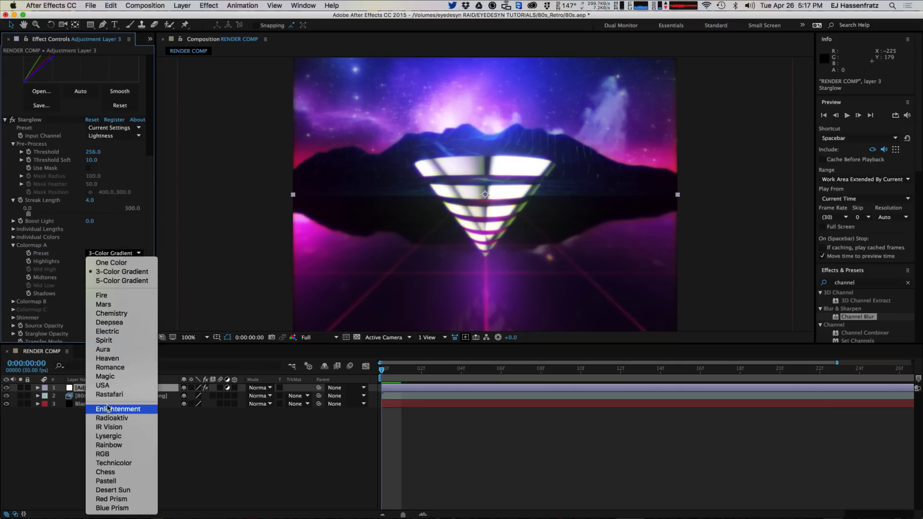
pyautogui.click(137, 408)
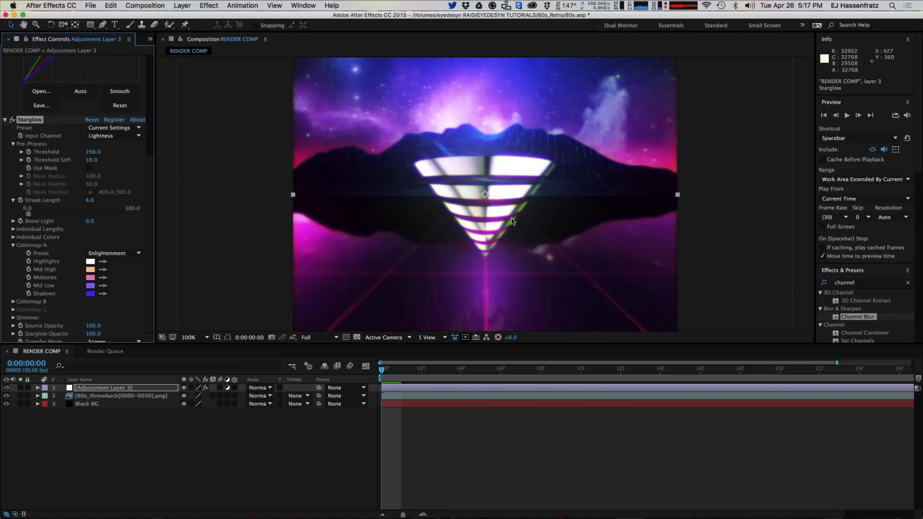
pyautogui.click(13, 302)
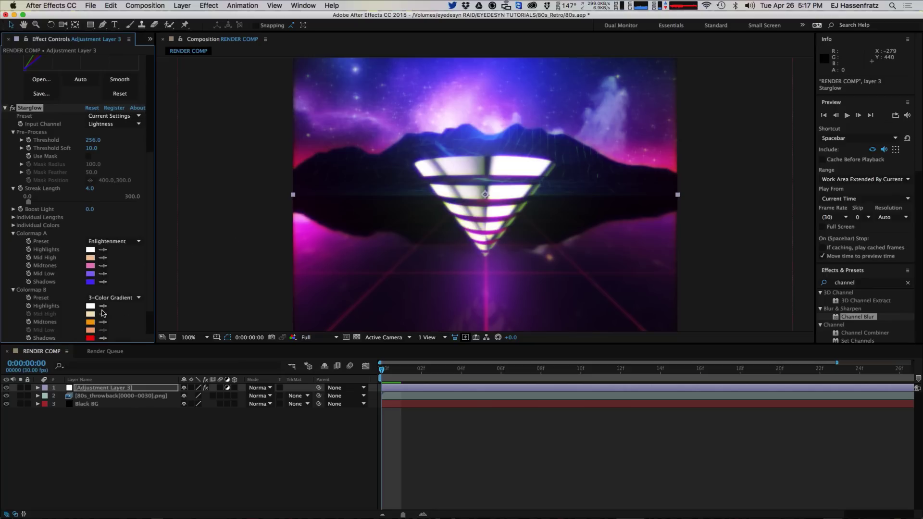
pyautogui.click(113, 298)
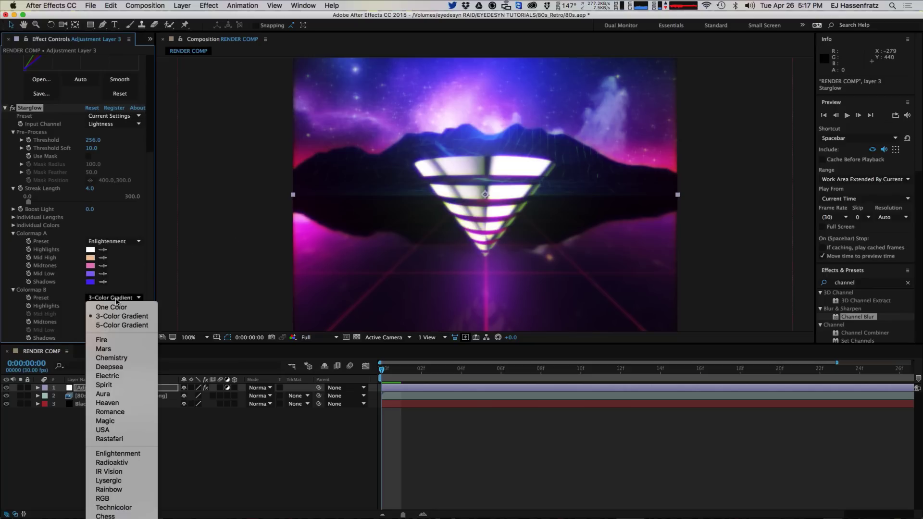
pyautogui.click(120, 376)
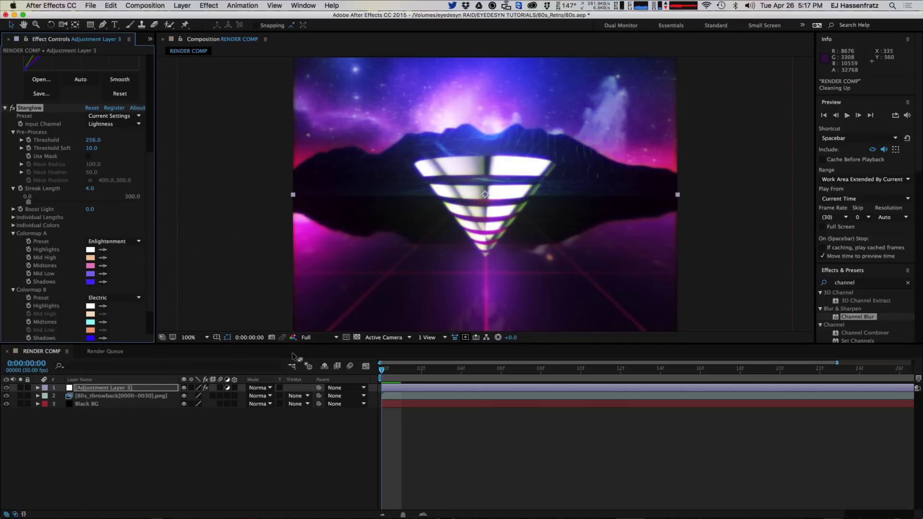
# Step: Collapse the Starglow settings in Effect Controls
pyautogui.moveTo(159, 304); pyautogui.dragTo(161, 307)
pyautogui.scroll(-3, 150, 285)
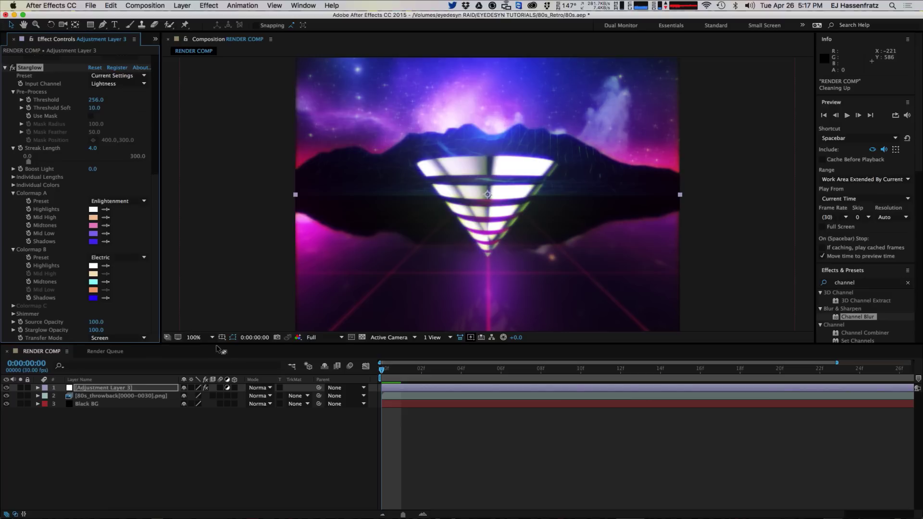
pyautogui.click(13, 68)
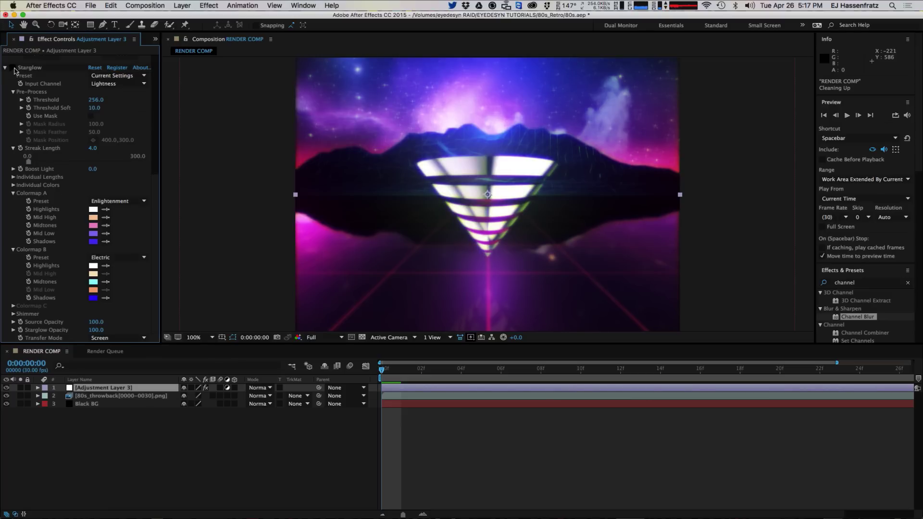
pyautogui.click(6, 68)
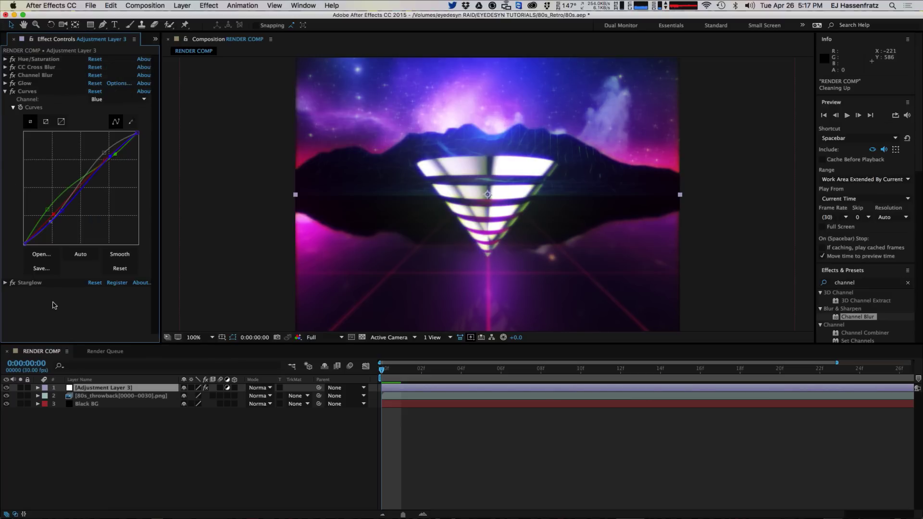
# Step: Collapse Curves, search 'noi' and apply Noise with Amount of Noise at 5%
pyautogui.click(5, 92)
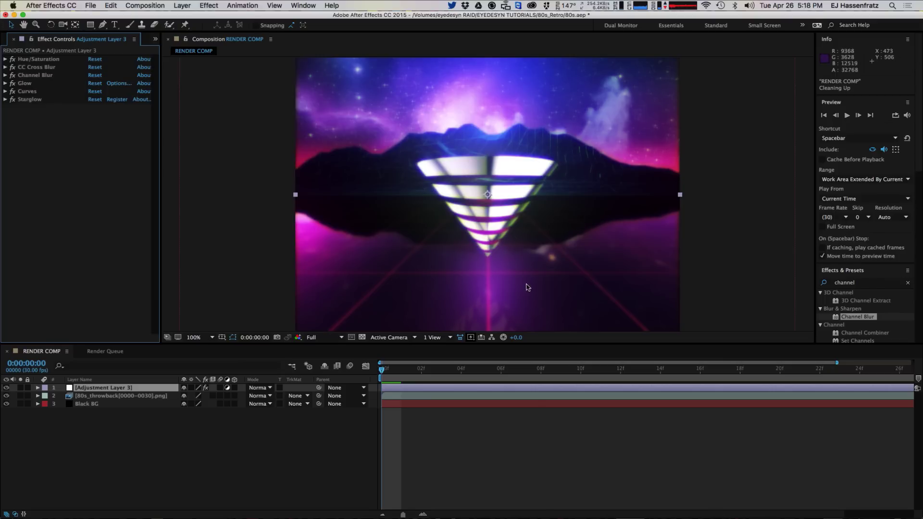
pyautogui.click(862, 284)
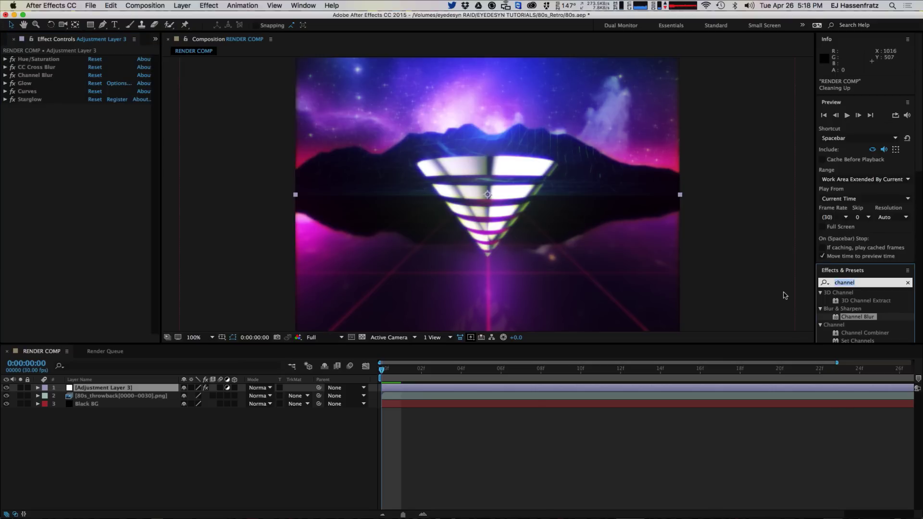
pyautogui.write('noise')
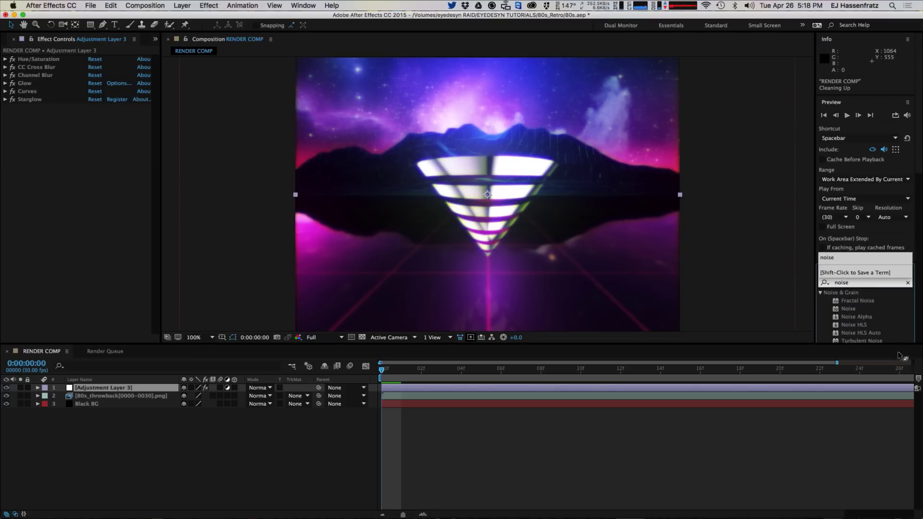
pyautogui.moveTo(848, 310); pyautogui.dragTo(110, 232)
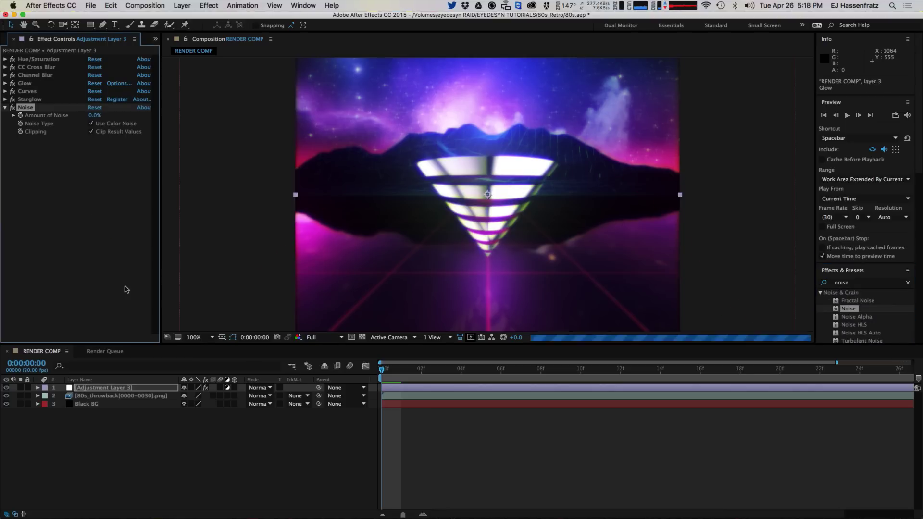
pyautogui.click(97, 116)
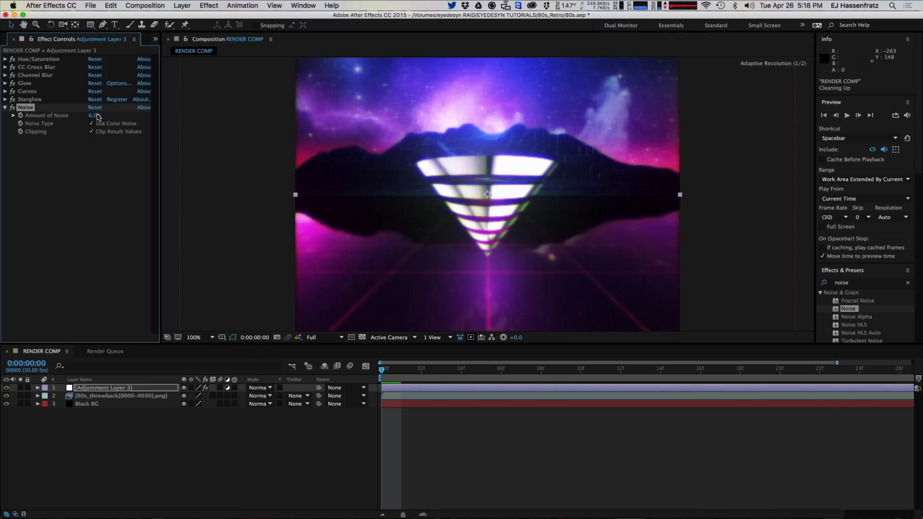
pyautogui.write('6')
pyautogui.press('Return')
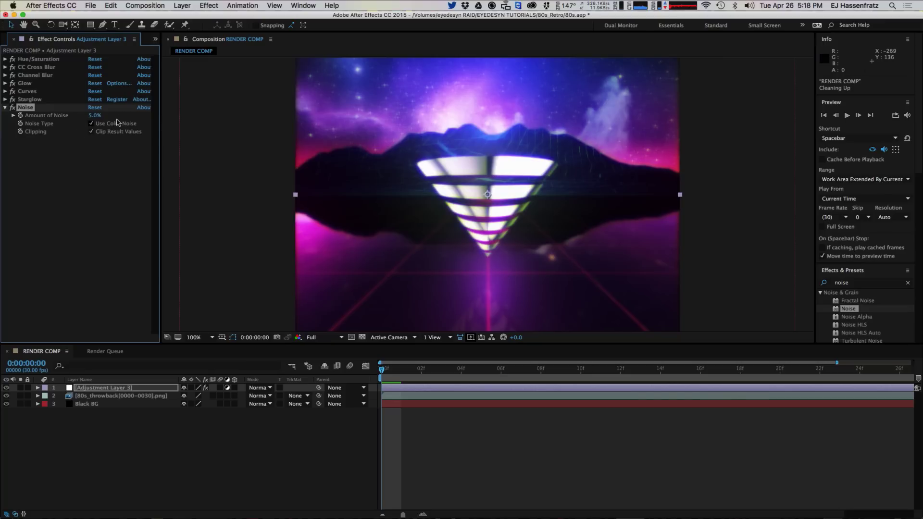
pyautogui.click(718, 163)
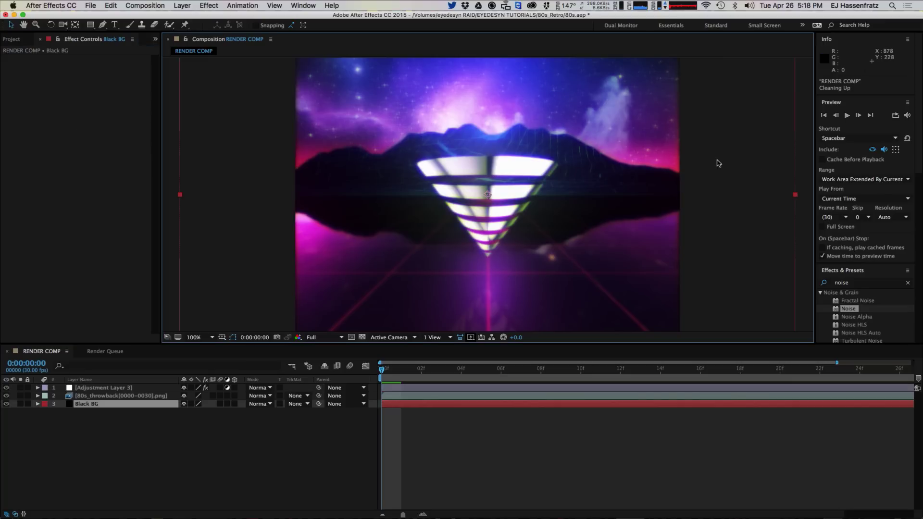
pyautogui.press('space')
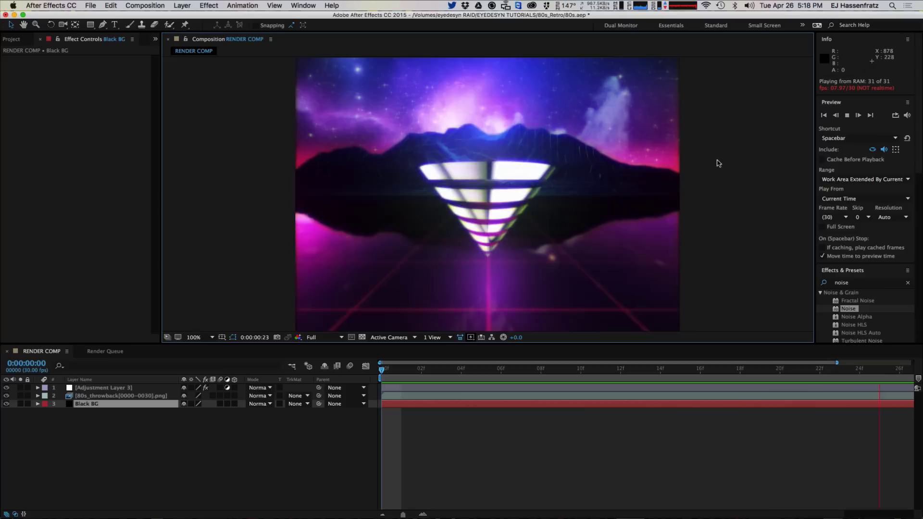
pyautogui.press('space')
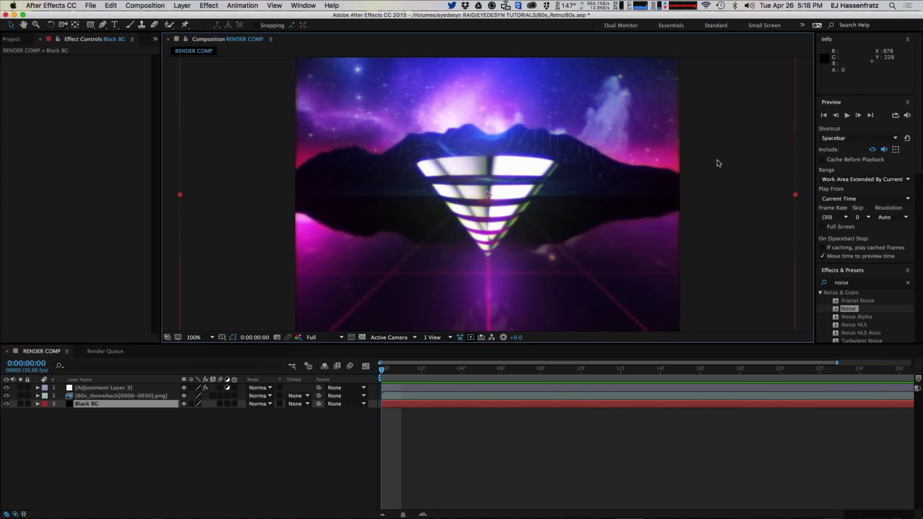
pyautogui.click(144, 459)
pyautogui.click(6, 387)
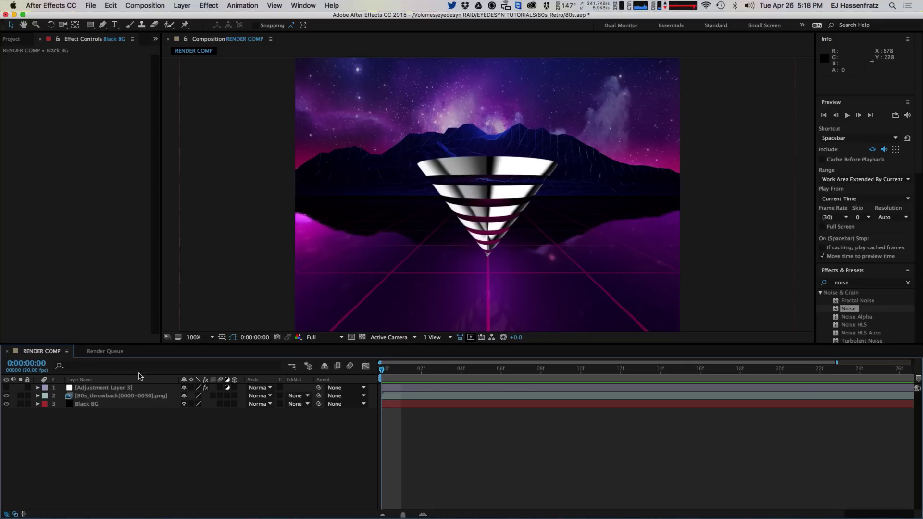
pyautogui.click(6, 387)
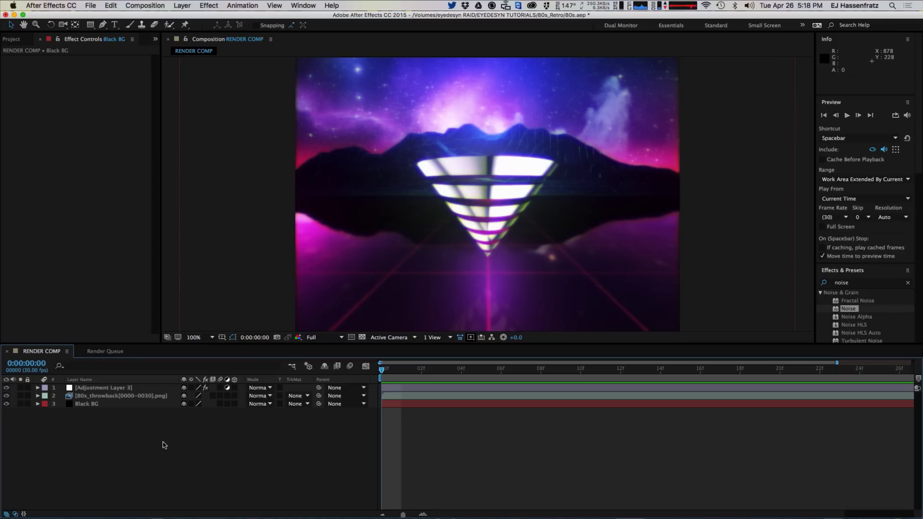
pyautogui.click(139, 396)
pyautogui.click(140, 389)
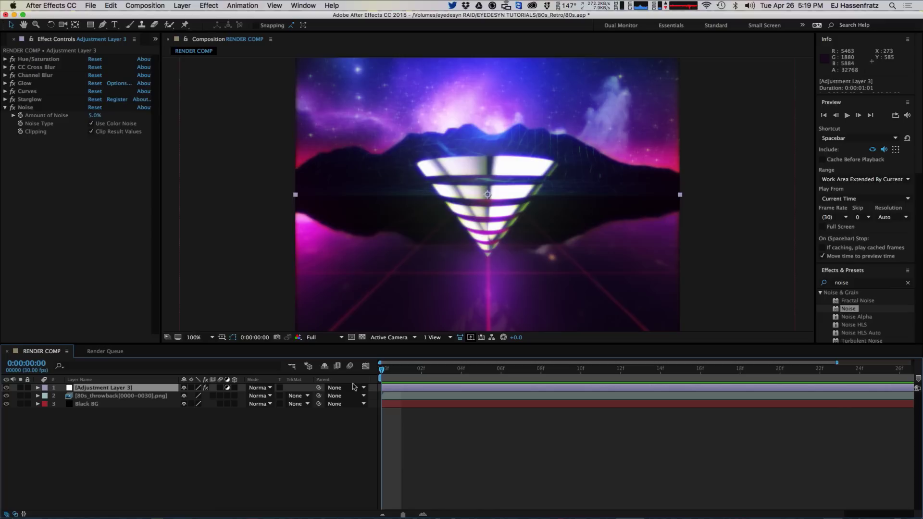
pyautogui.click(144, 438)
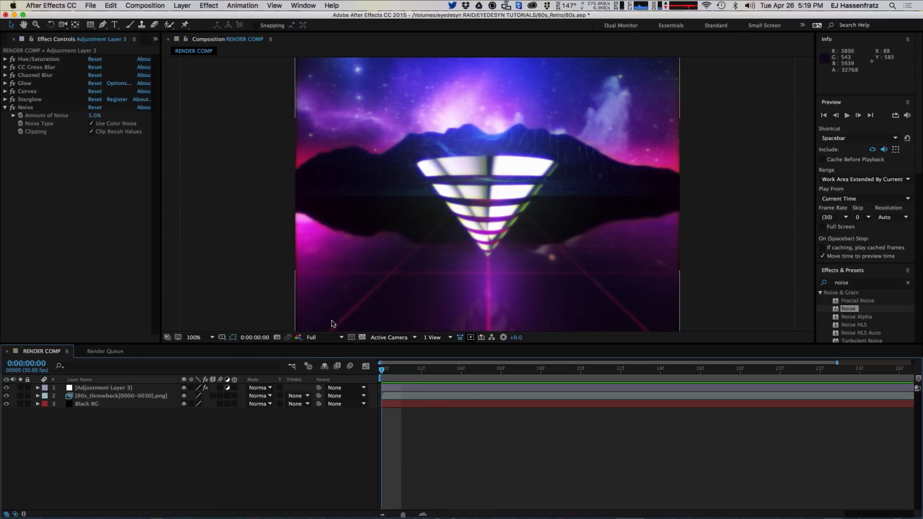
# Step: Duplicate the RENDER COMP render item, output it as 80s_[###].png, and render, overwriting old frames
pyautogui.click(98, 352)
pyautogui.click(87, 424)
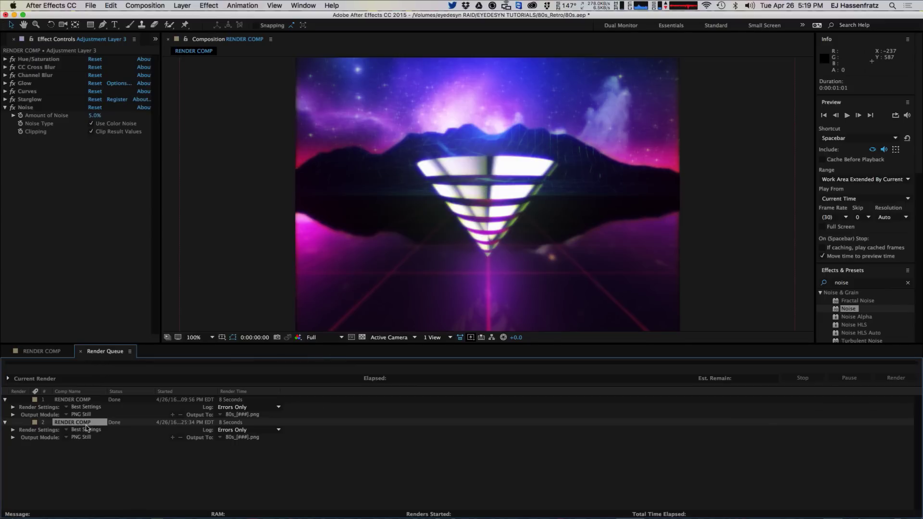
pyautogui.press('super+d')
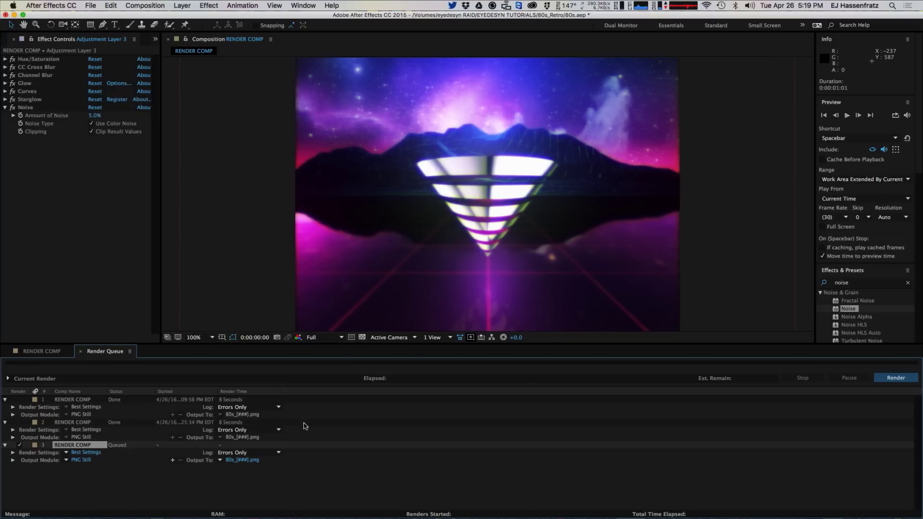
pyautogui.click(254, 461)
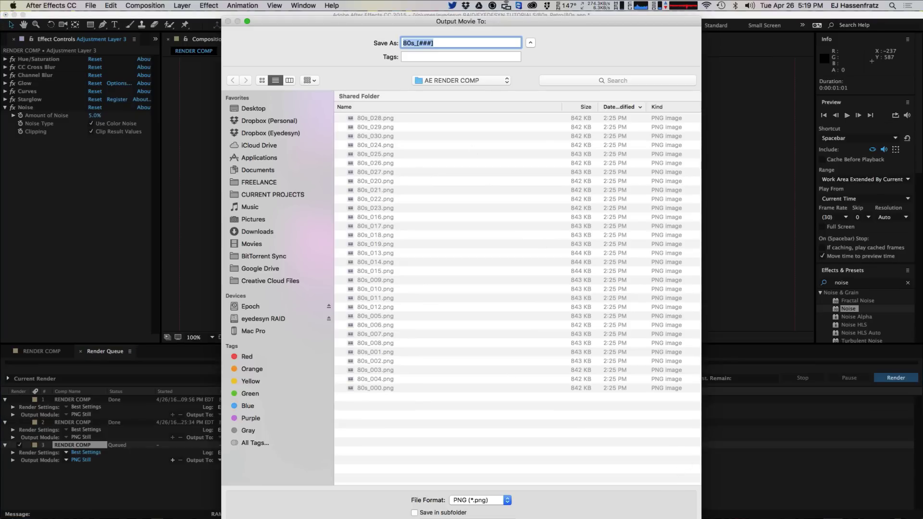
pyautogui.press('Return')
pyautogui.click(896, 378)
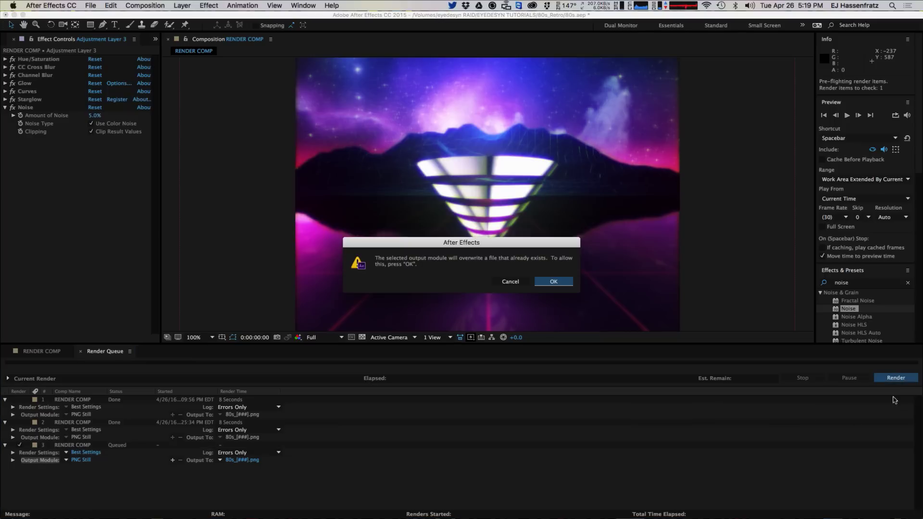
pyautogui.click(553, 281)
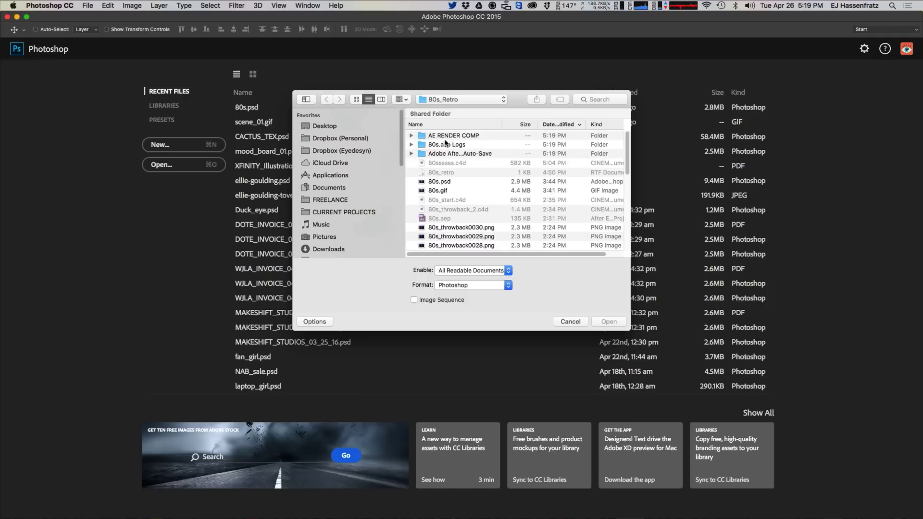
# Step: Open a PNG from AE RENDER COMP as an image sequence at 15 fps
pyautogui.click(441, 137)
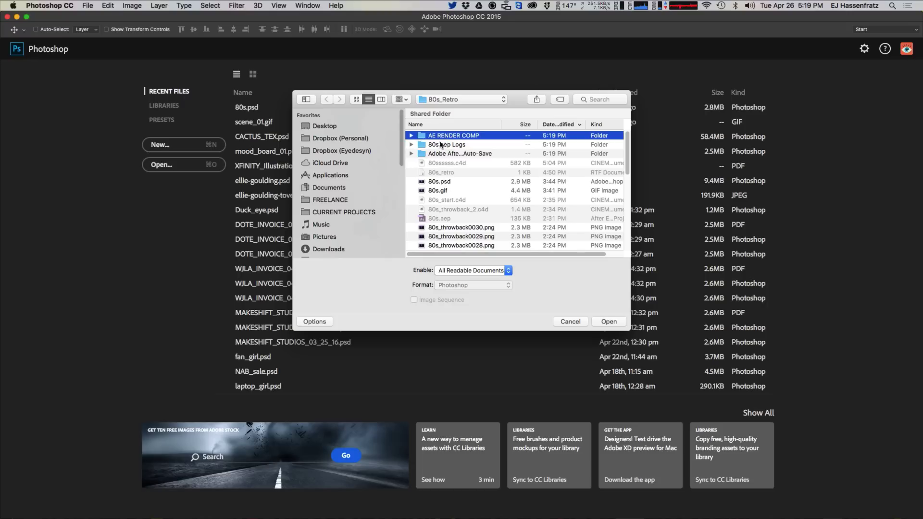
pyautogui.doubleClick(457, 137)
pyautogui.click(472, 136)
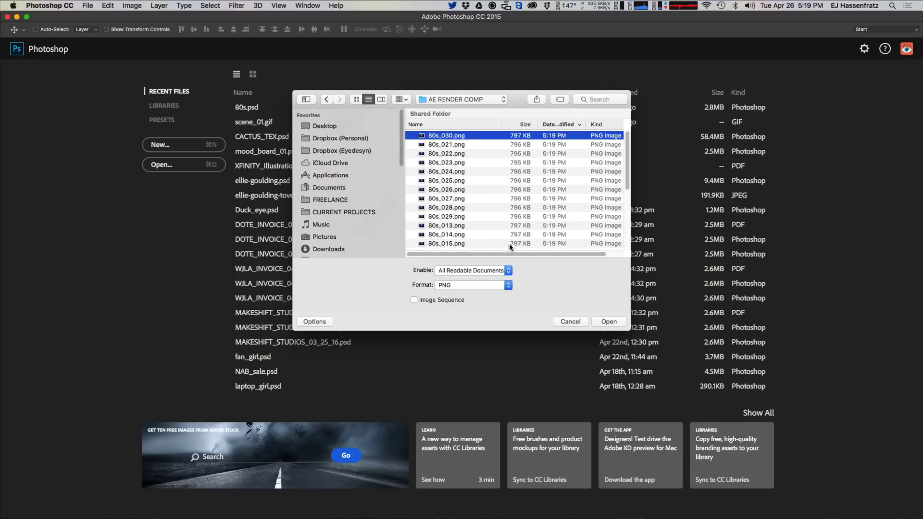
pyautogui.click(455, 300)
pyautogui.click(614, 322)
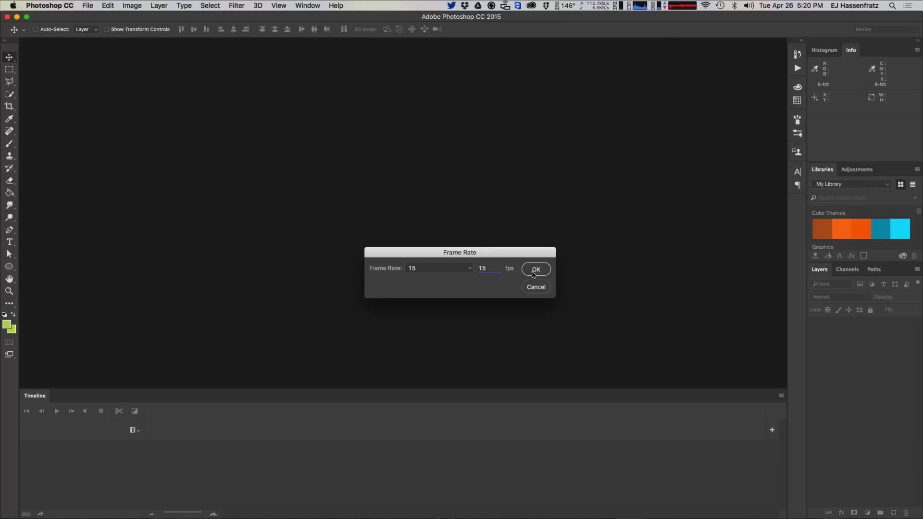
pyautogui.click(535, 270)
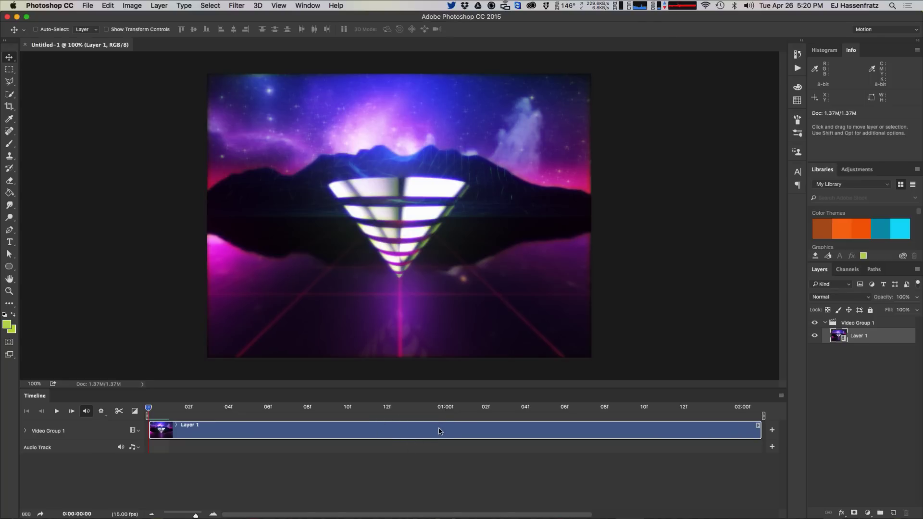
pyautogui.click(56, 412)
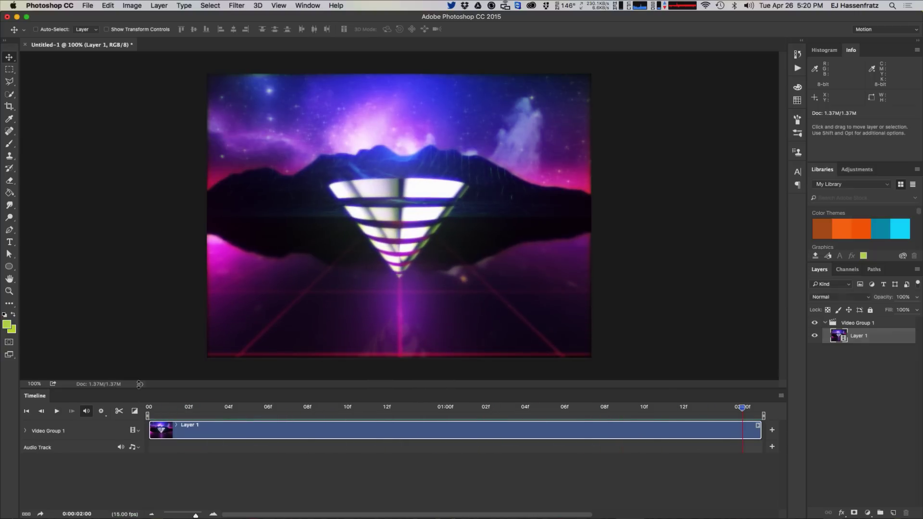
pyautogui.click(56, 411)
pyautogui.press('space')
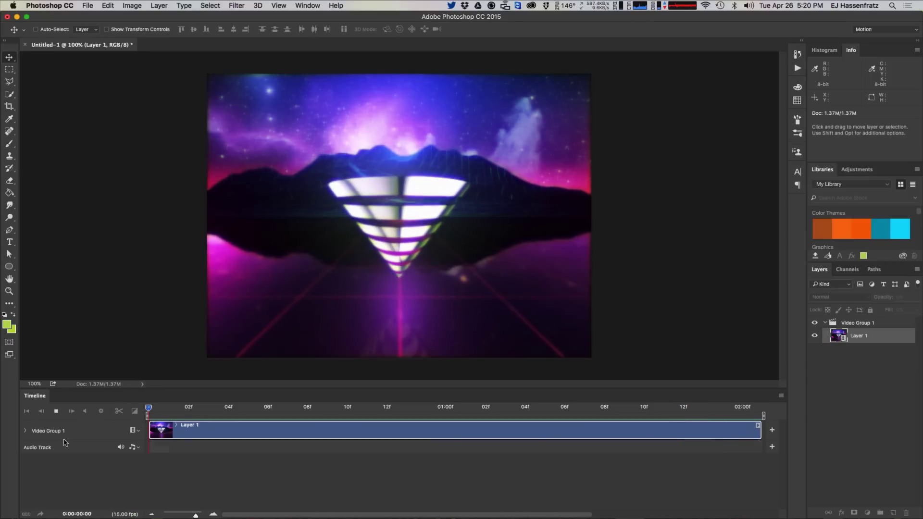
pyautogui.rightClick(215, 433)
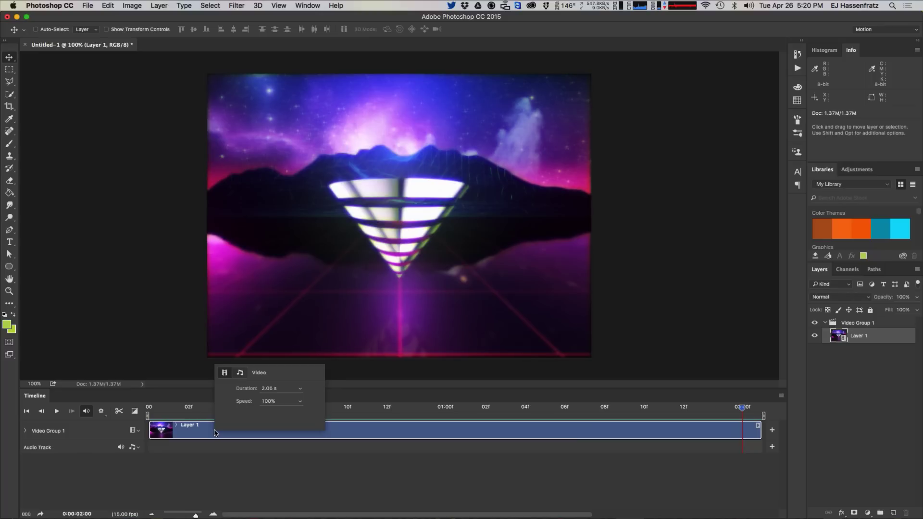
pyautogui.click(265, 402)
pyautogui.write('200')
pyautogui.press('Return')
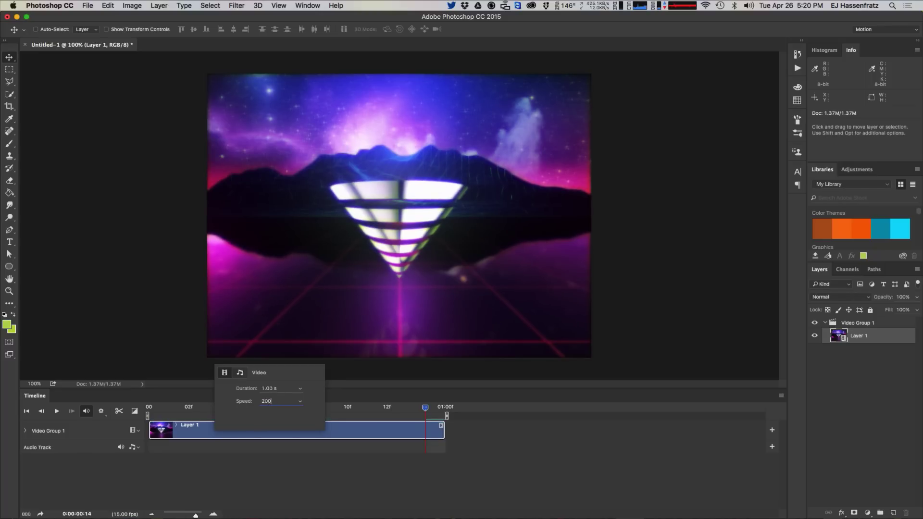
pyautogui.click(57, 411)
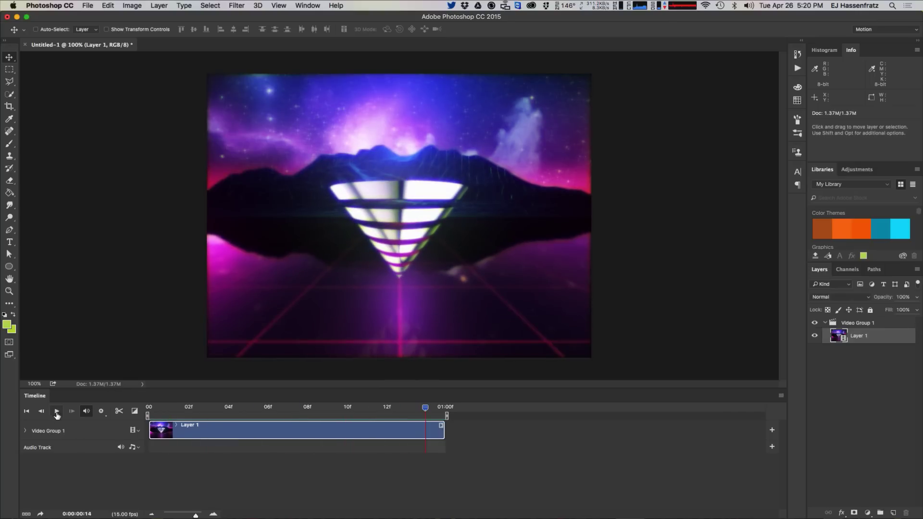
pyautogui.press('space')
pyautogui.click(56, 411)
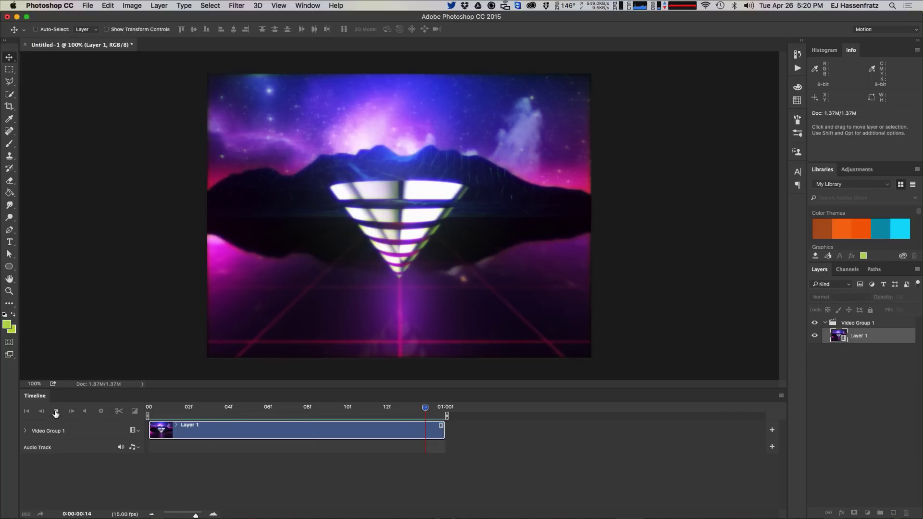
pyautogui.click(56, 412)
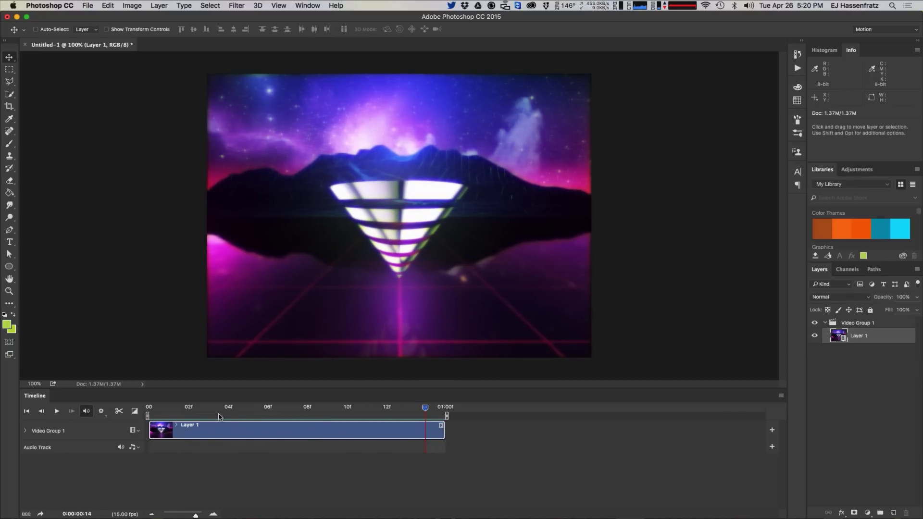
pyautogui.click(56, 412)
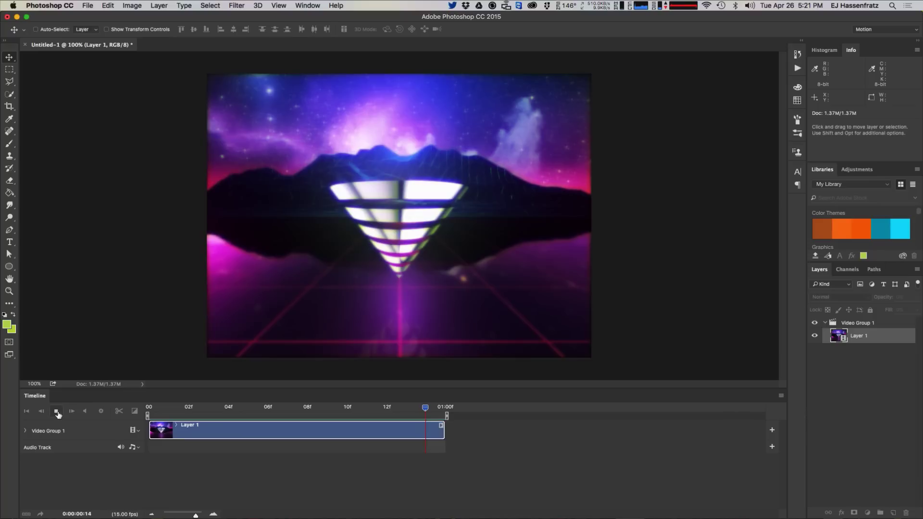
pyautogui.click(57, 412)
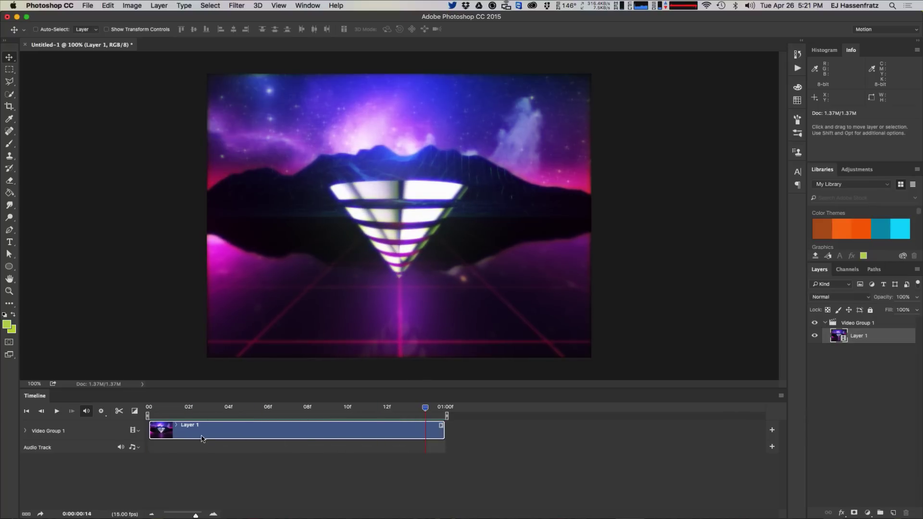
pyautogui.click(56, 412)
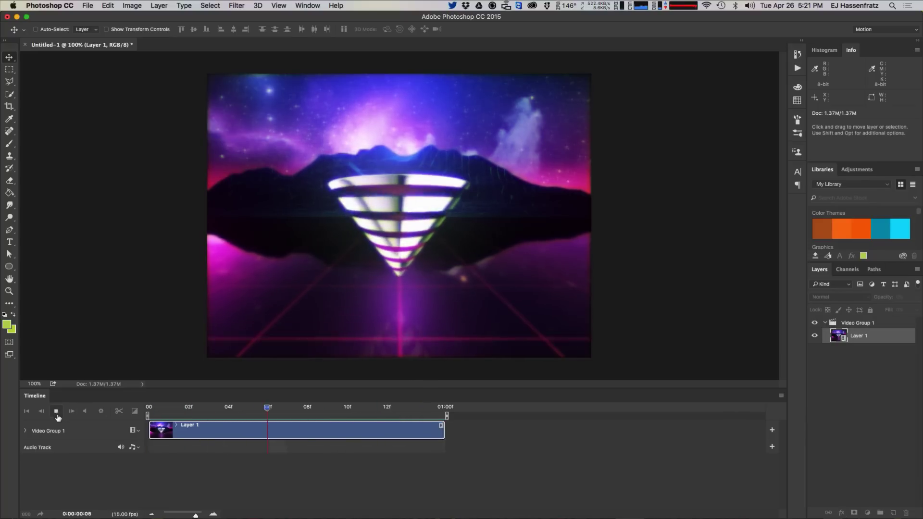
pyautogui.click(56, 413)
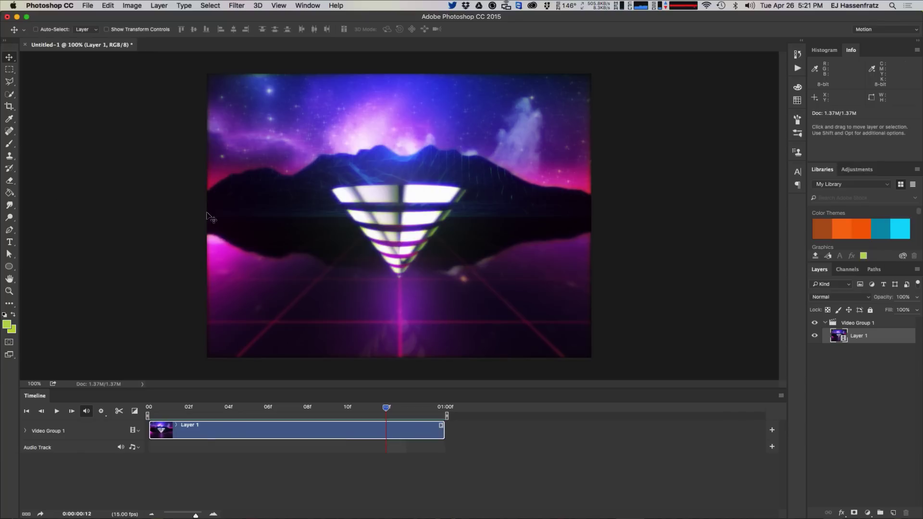
# Step: Bring up File > Export > Save for Web (Legacy) to preview the cone animation as a GIF
pyautogui.click(92, 6)
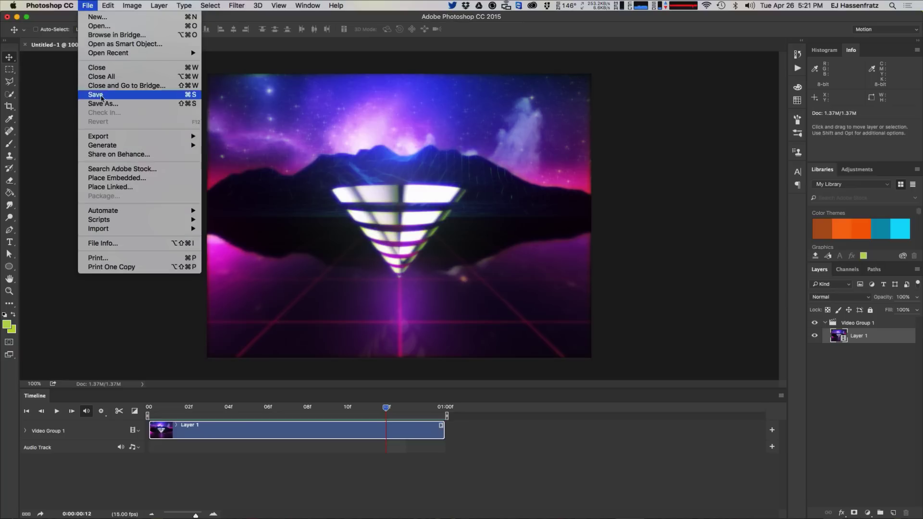
pyautogui.moveTo(121, 137)
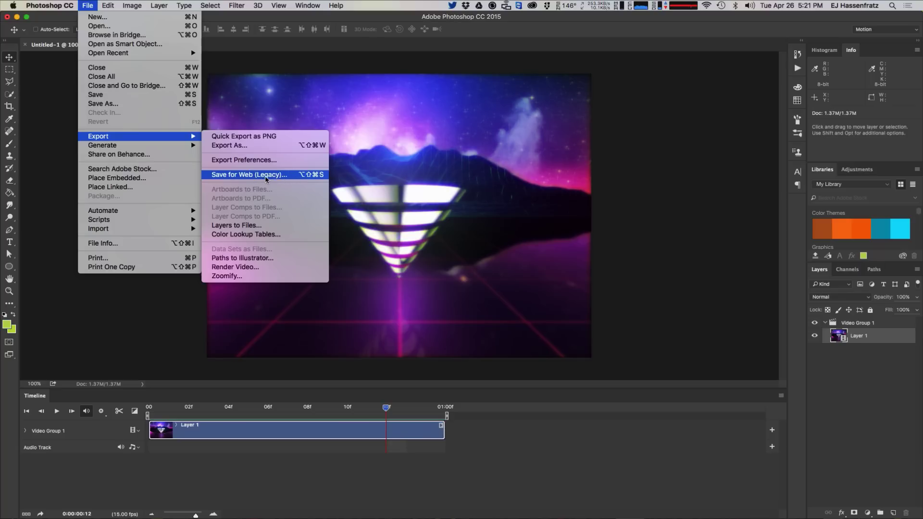
pyautogui.click(280, 176)
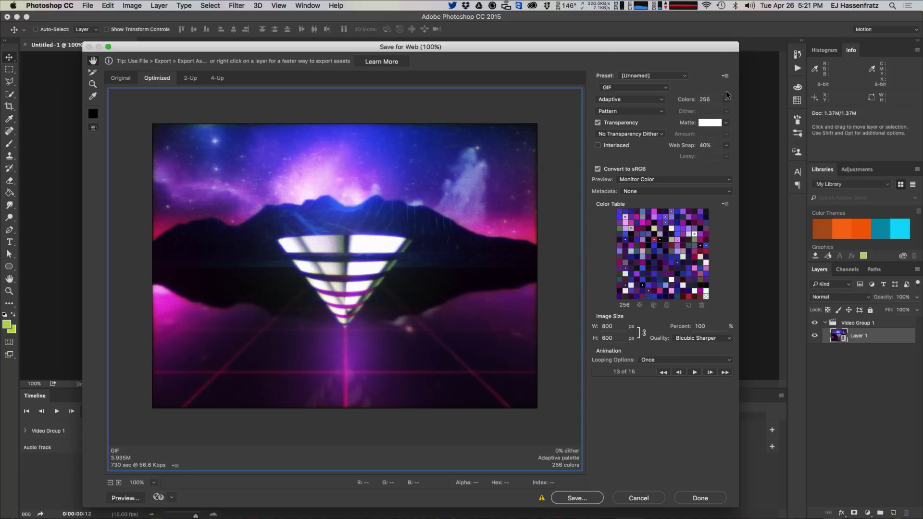
pyautogui.click(619, 100)
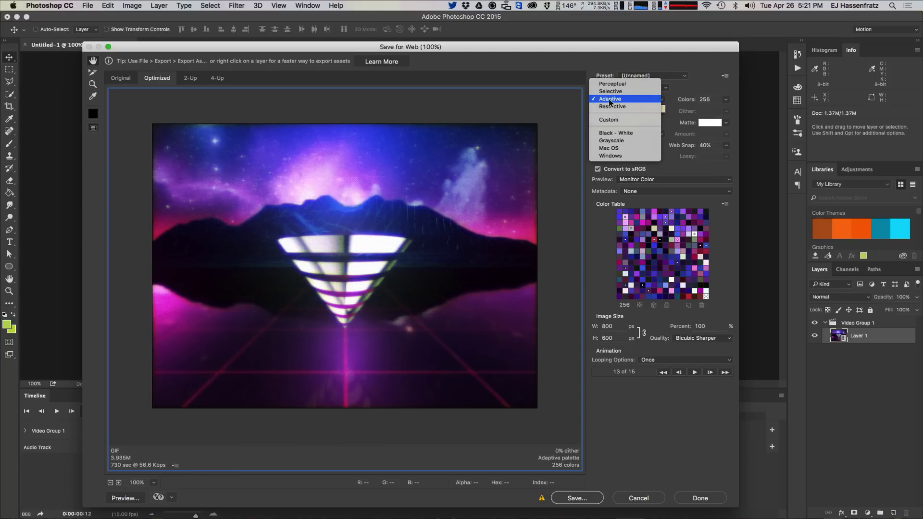
pyautogui.click(609, 100)
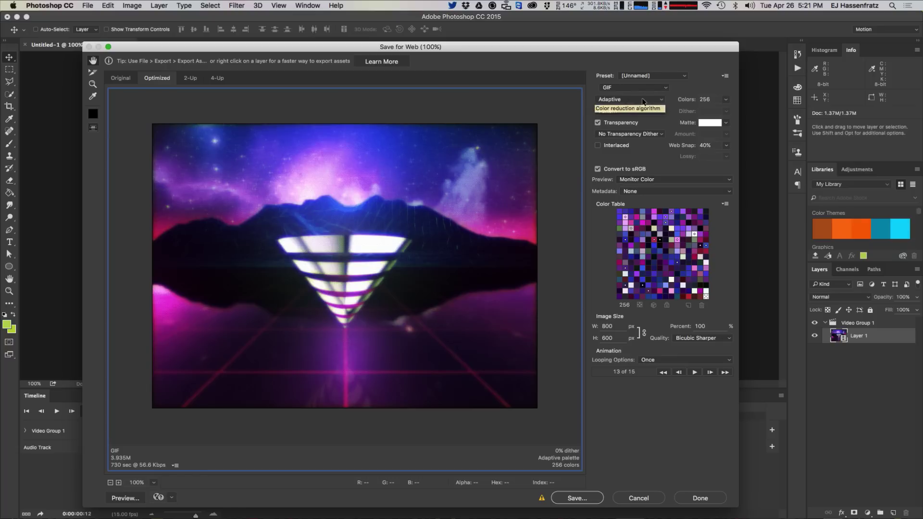
pyautogui.click(643, 101)
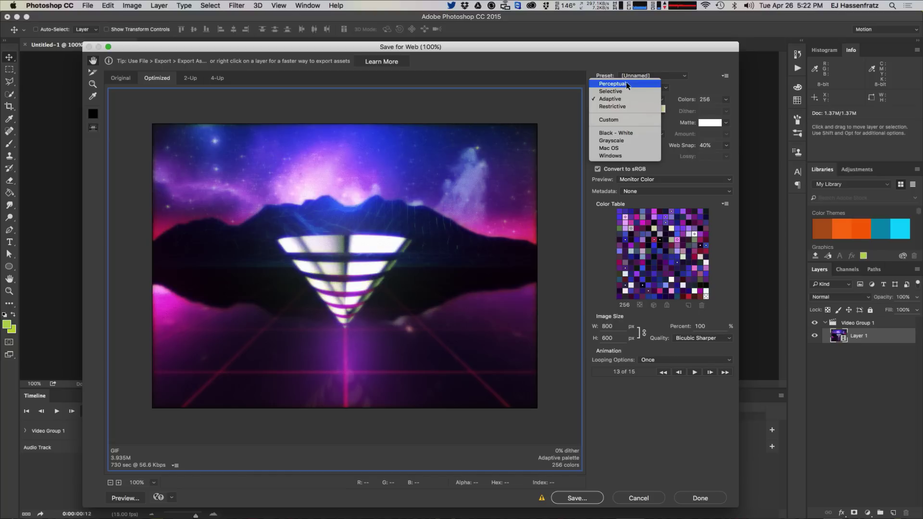
pyautogui.click(625, 84)
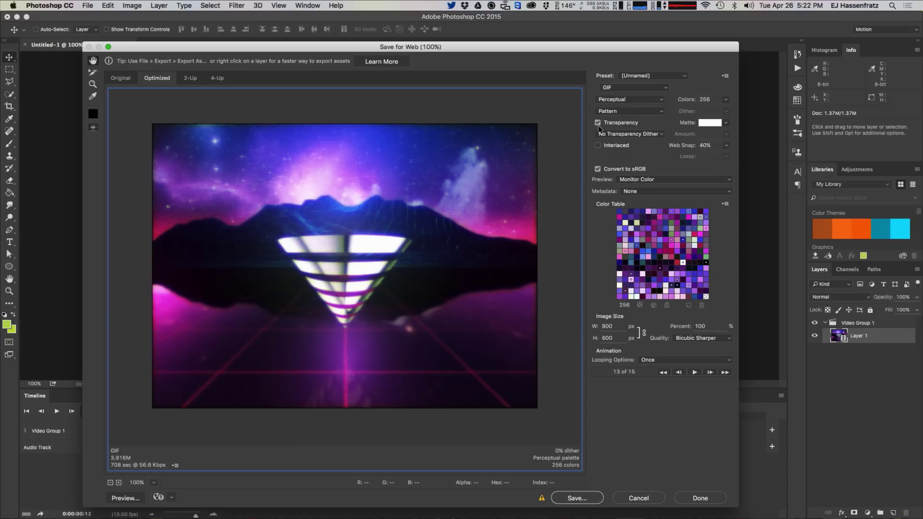
pyautogui.click(620, 99)
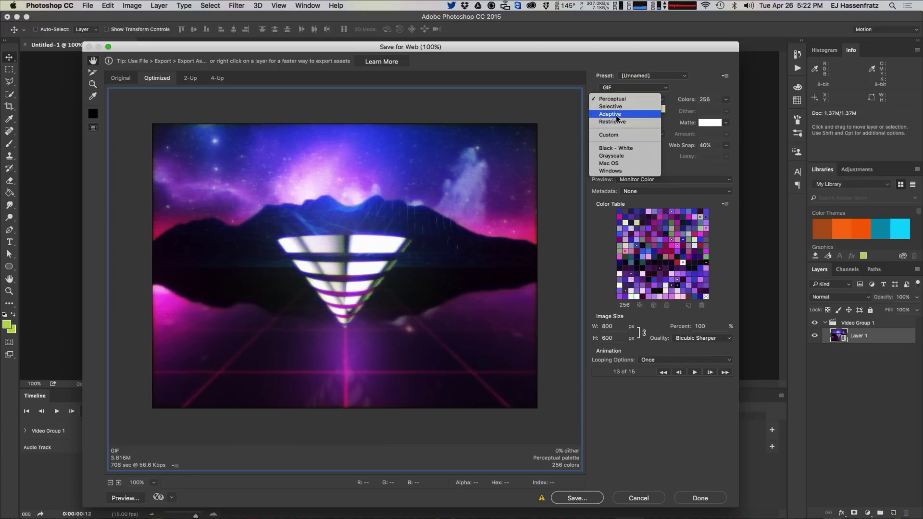
pyautogui.click(625, 114)
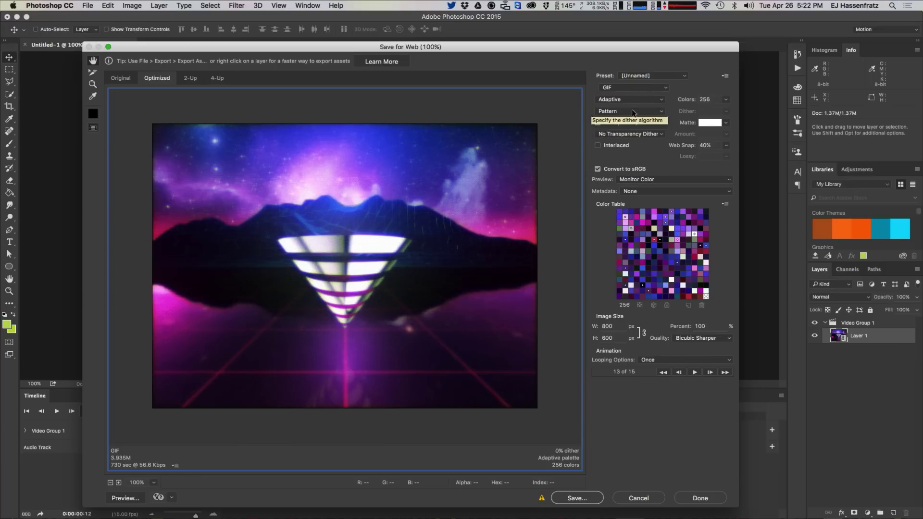
pyautogui.click(625, 100)
pyautogui.click(154, 426)
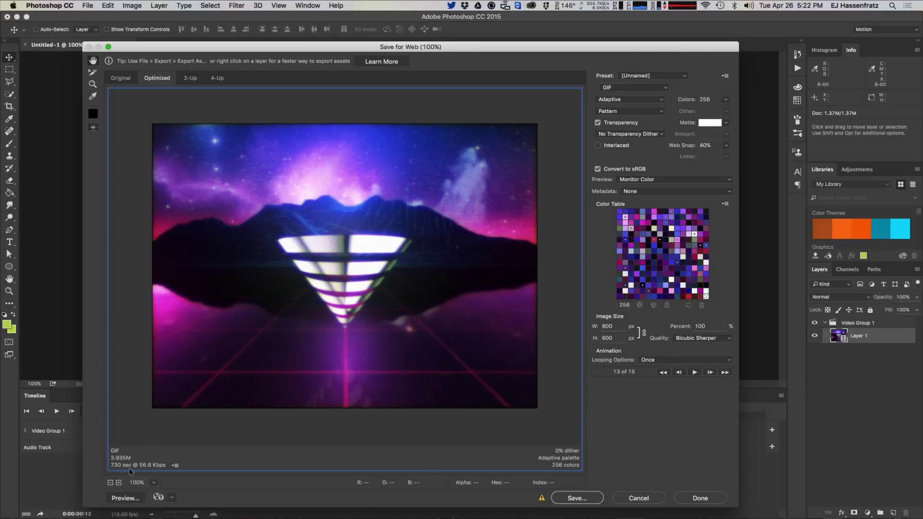
pyautogui.click(625, 98)
pyautogui.click(635, 83)
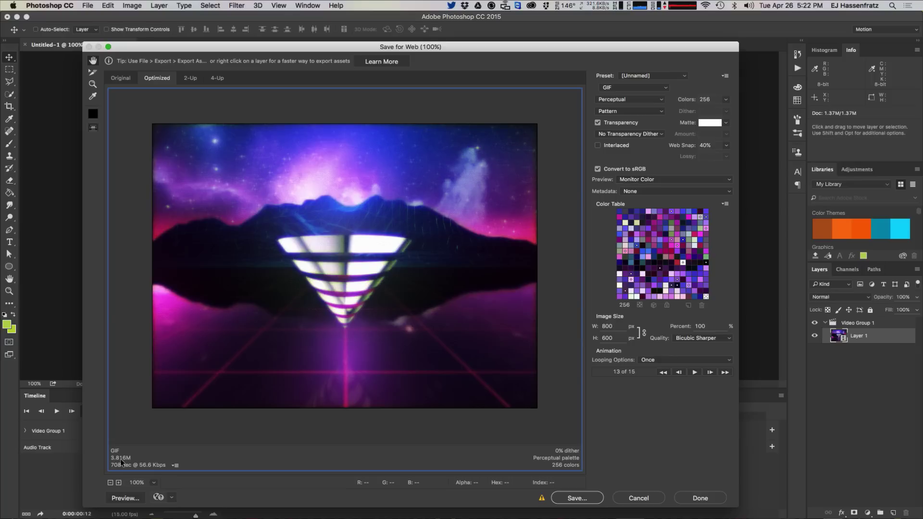
pyautogui.click(628, 99)
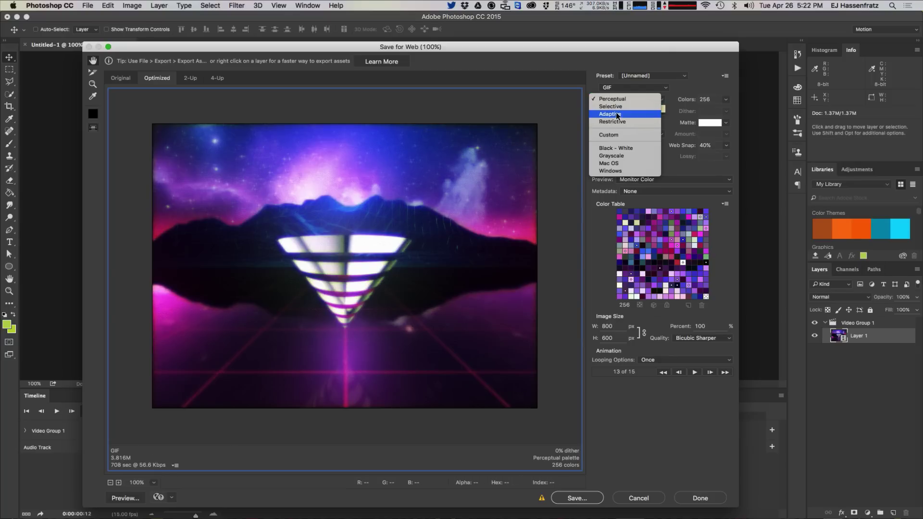
pyautogui.click(618, 115)
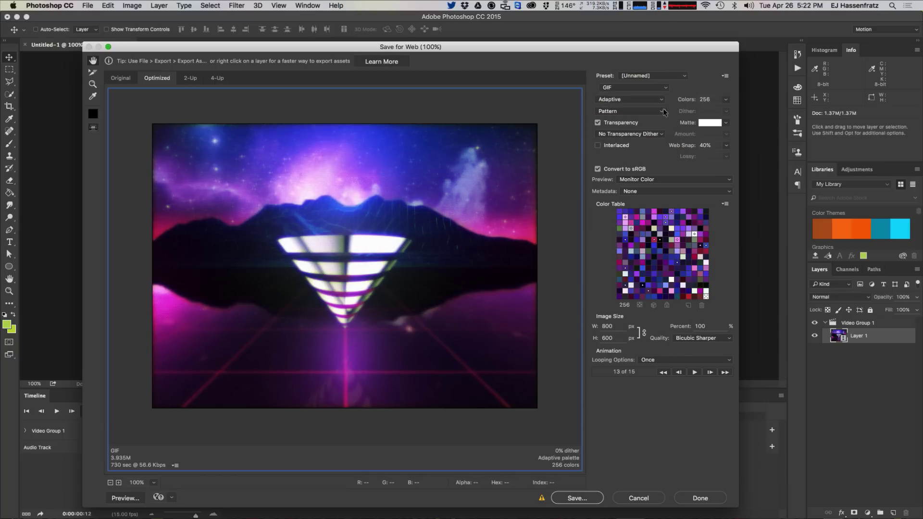
# Step: Set the GIF's Web Snap slider to 33%, after trying 0% and about 83%
pyautogui.click(726, 145)
pyautogui.moveTo(691, 158); pyautogui.dragTo(646, 158)
pyautogui.moveTo(679, 156); pyautogui.dragTo(720, 157)
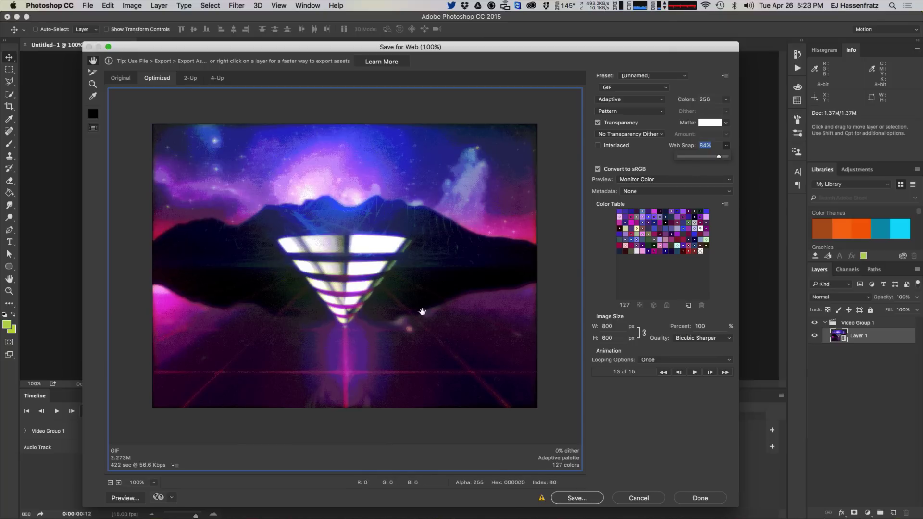
pyautogui.moveTo(718, 156); pyautogui.dragTo(695, 156)
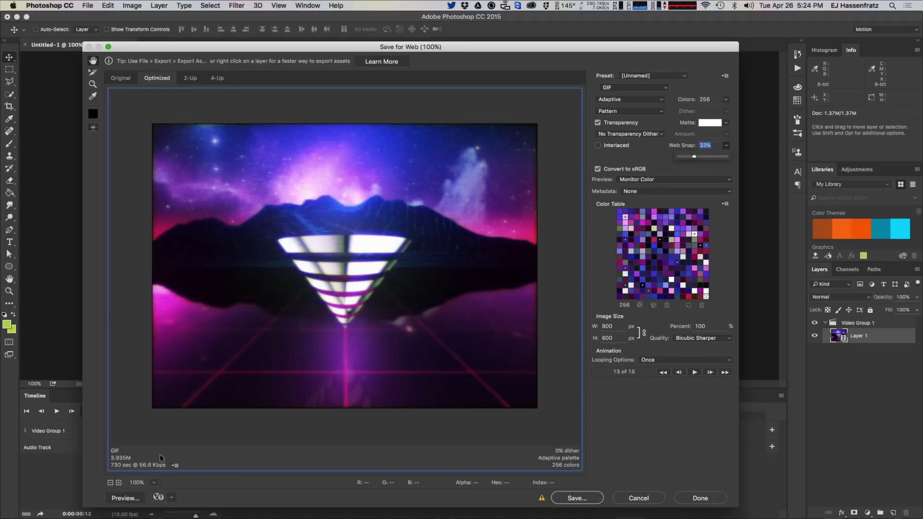
# Step: Try Pattern and No Dither, then settle on Diffusion dither at 0%, cutting the estimate to 2.939M
pyautogui.click(627, 111)
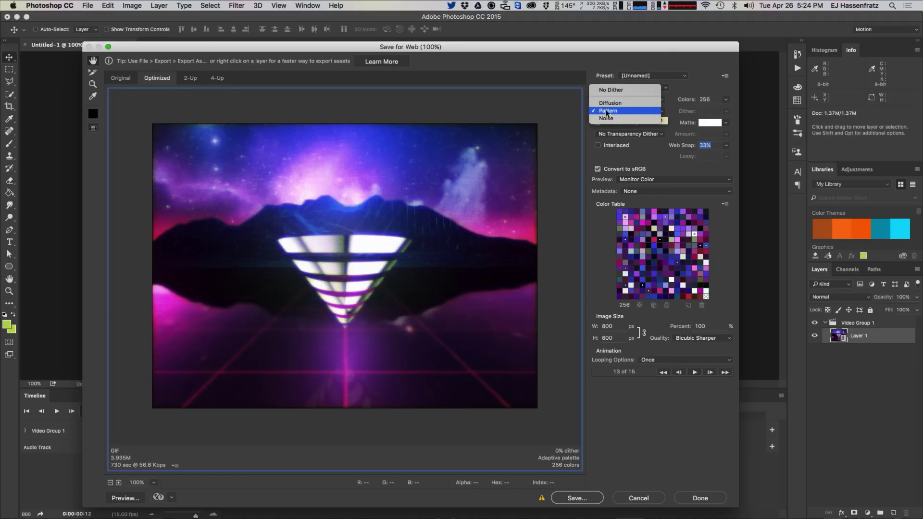
pyautogui.click(564, 107)
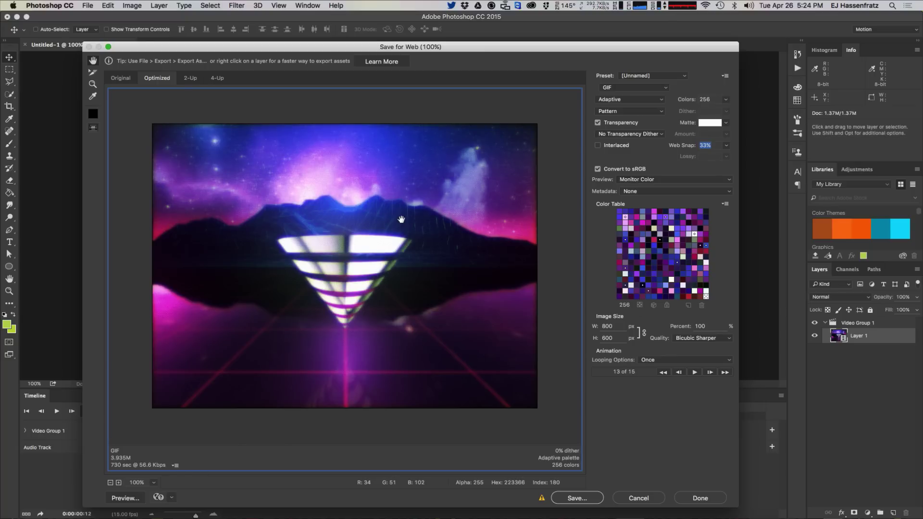
pyautogui.click(614, 112)
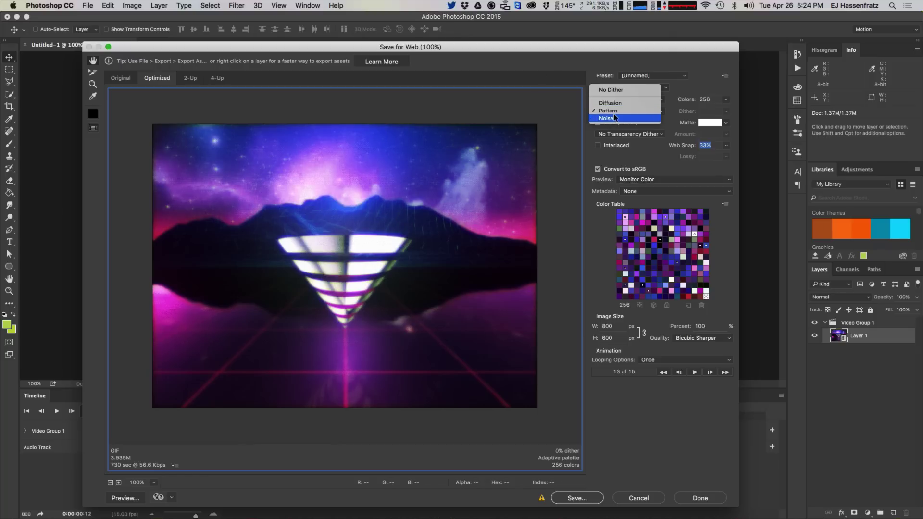
pyautogui.click(644, 91)
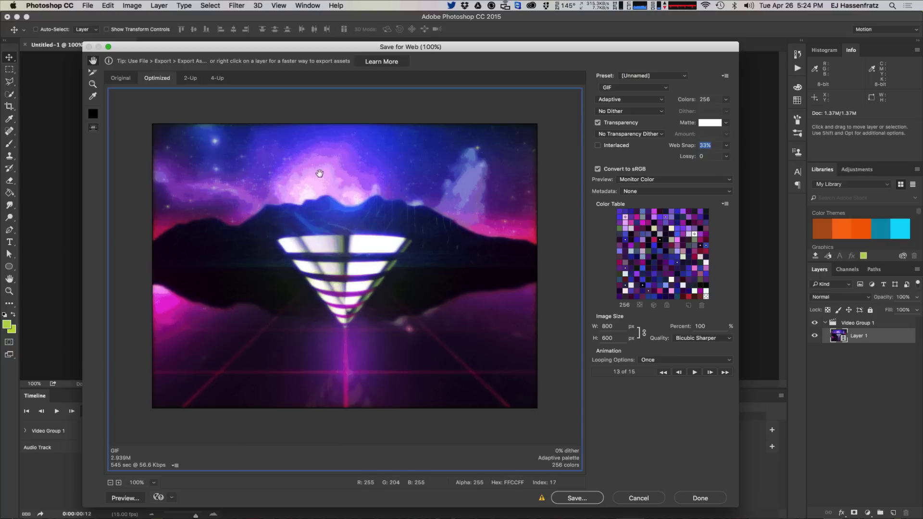
pyautogui.click(630, 113)
pyautogui.click(628, 124)
pyautogui.click(625, 111)
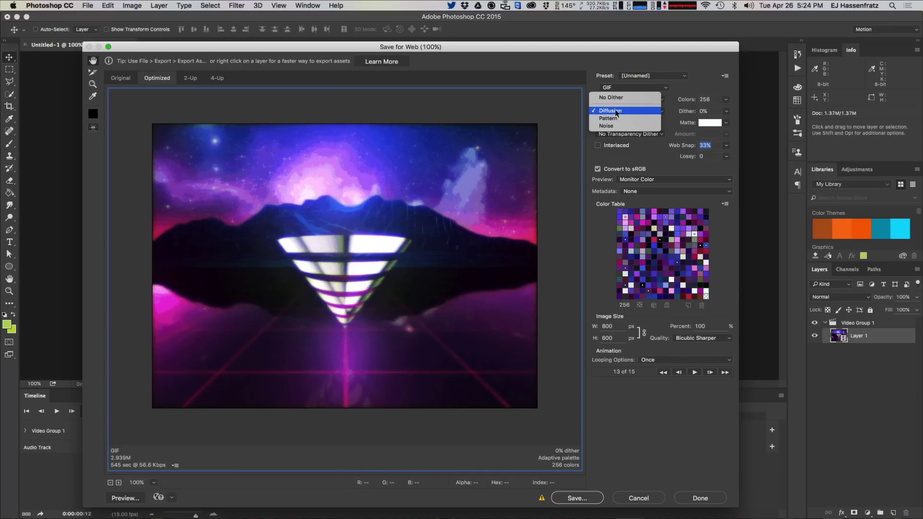
pyautogui.click(731, 135)
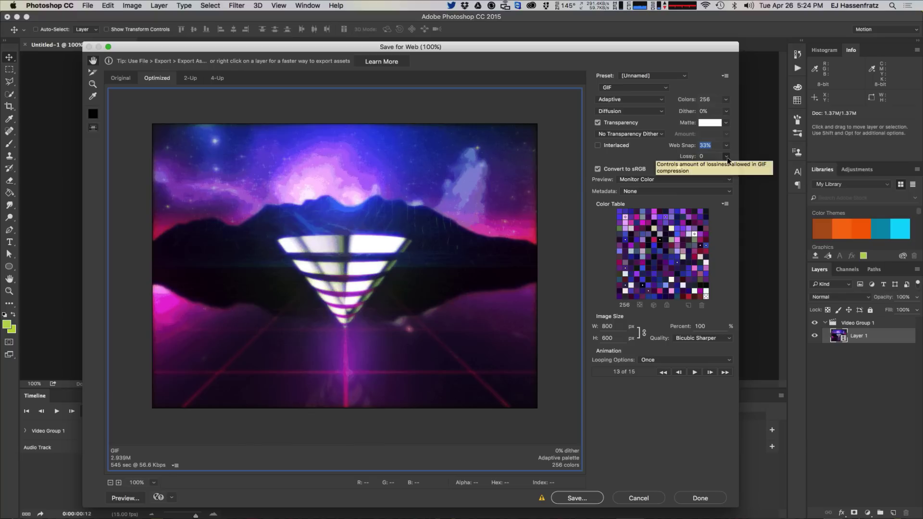
pyautogui.press('Tab')
pyautogui.click(726, 157)
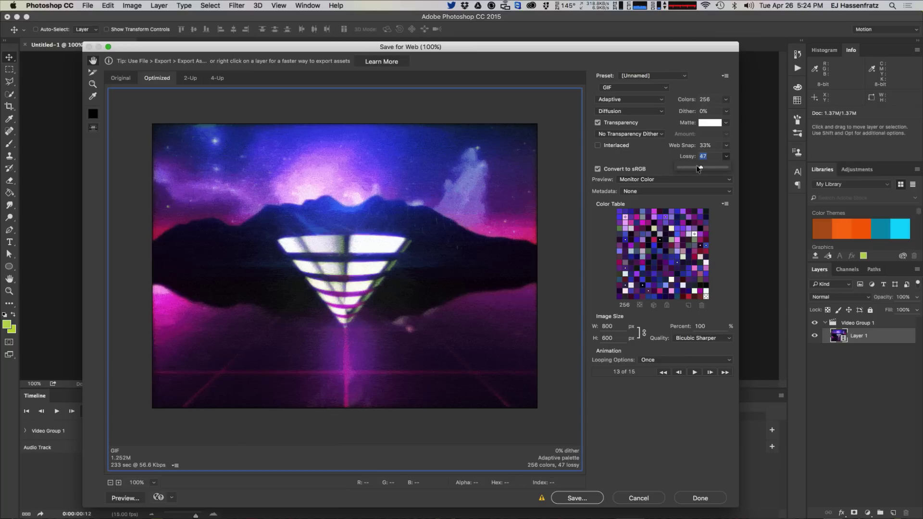
pyautogui.moveTo(699, 168); pyautogui.dragTo(691, 169)
pyautogui.moveTo(696, 165); pyautogui.dragTo(680, 165)
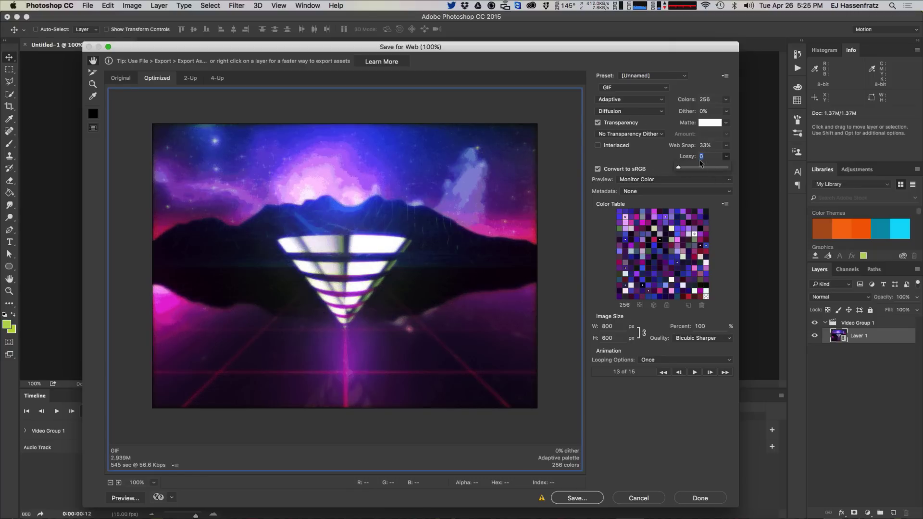
pyautogui.moveTo(703, 166); pyautogui.dragTo(702, 165)
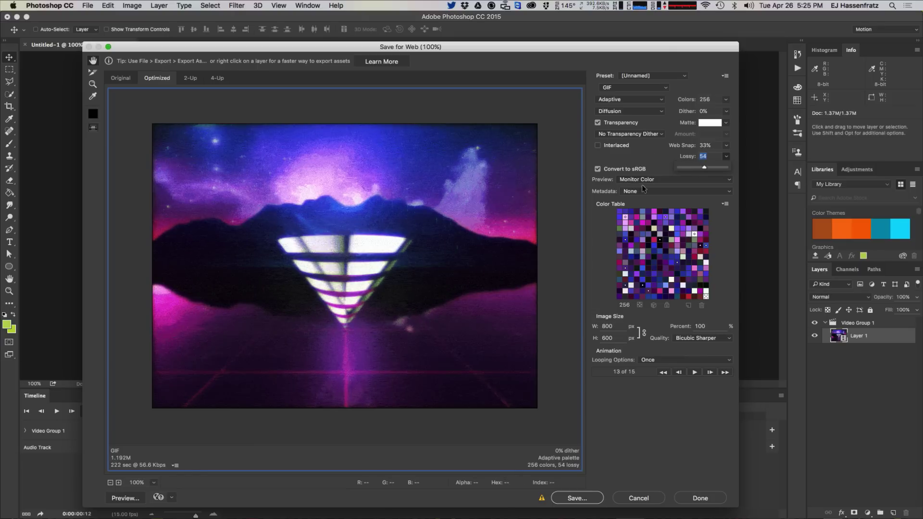
pyautogui.moveTo(700, 170); pyautogui.dragTo(620, 153)
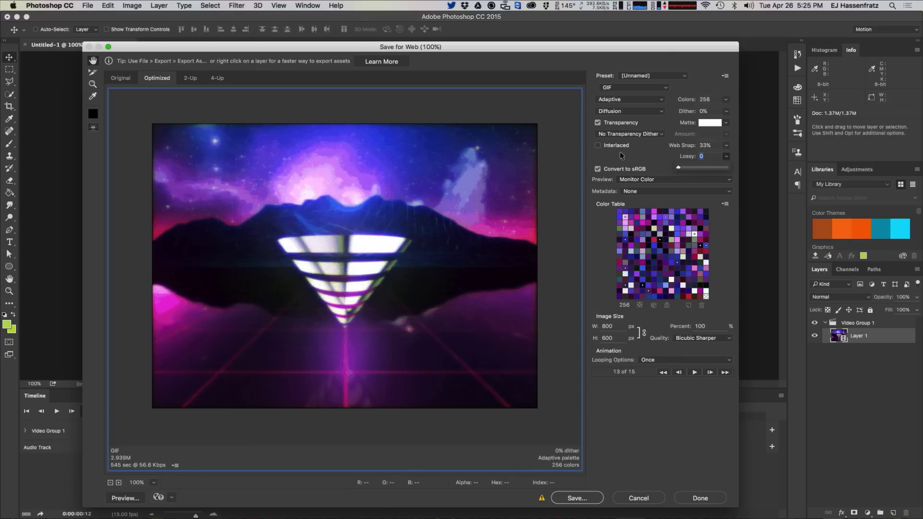
# Step: Switch dithering to Pattern, then to Noise, raising the size estimate to 3.998M
pyautogui.click(623, 115)
pyautogui.click(625, 119)
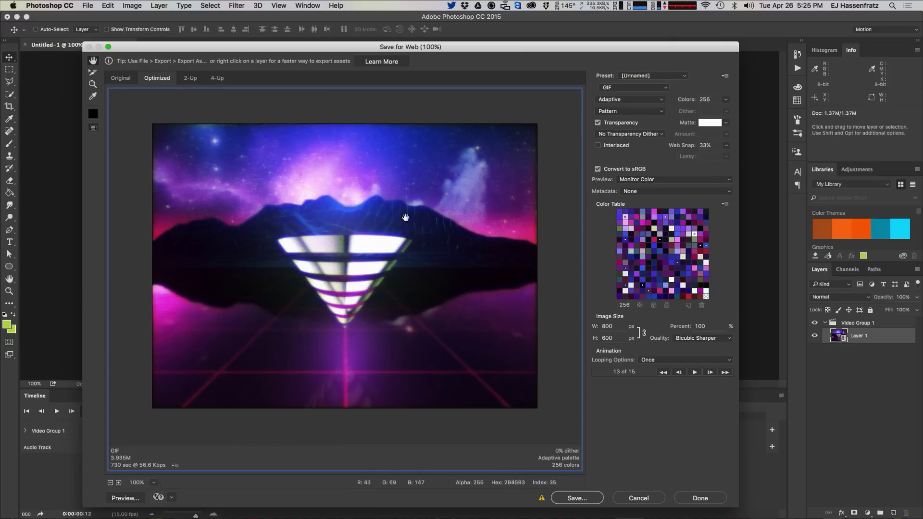
pyautogui.click(629, 114)
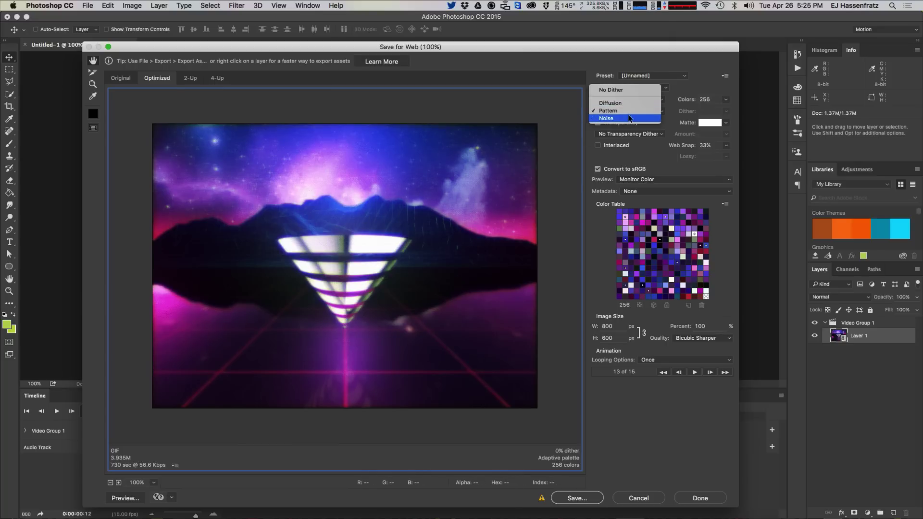
pyautogui.click(627, 112)
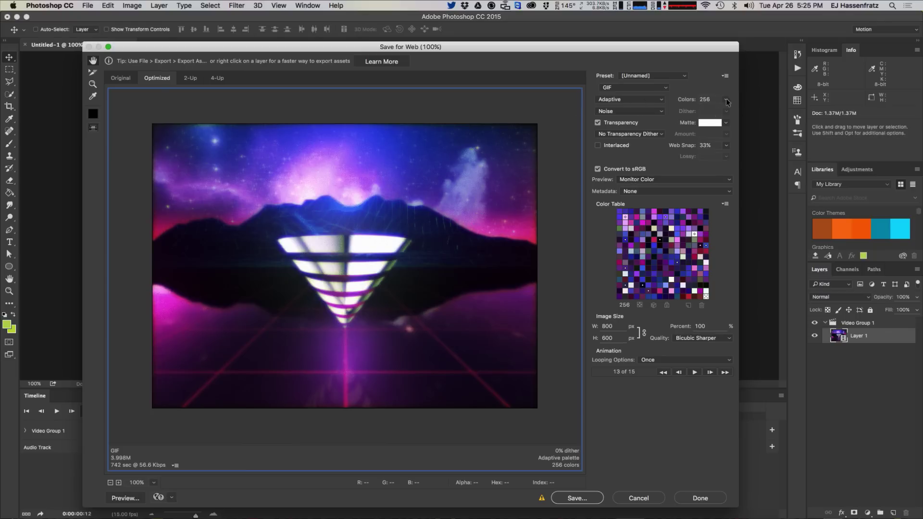
# Step: Set dithering back to Pattern and reduce the palette to 128 colours, estimating 3.247M
pyautogui.click(631, 111)
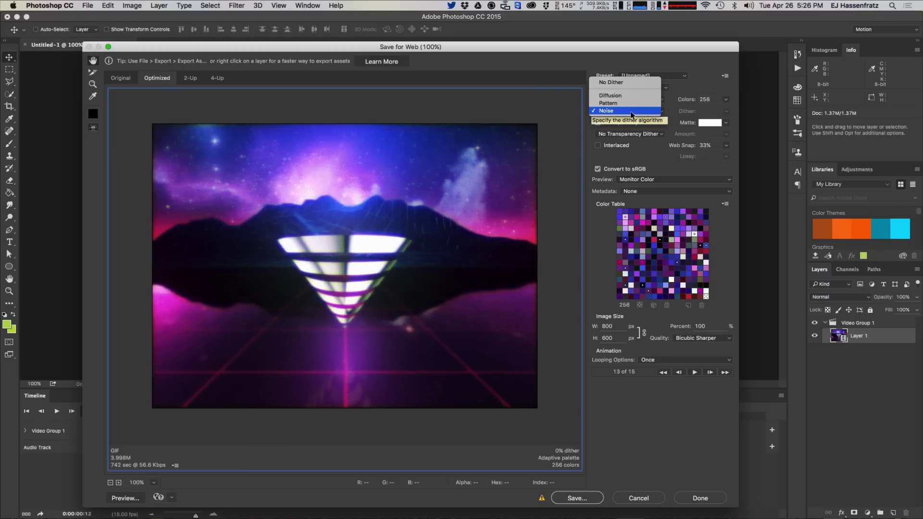
pyautogui.click(634, 103)
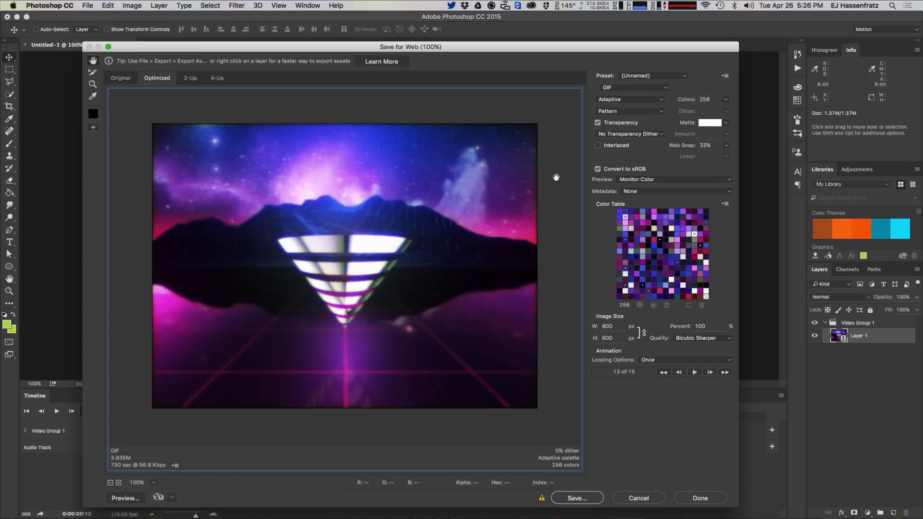
pyautogui.click(727, 100)
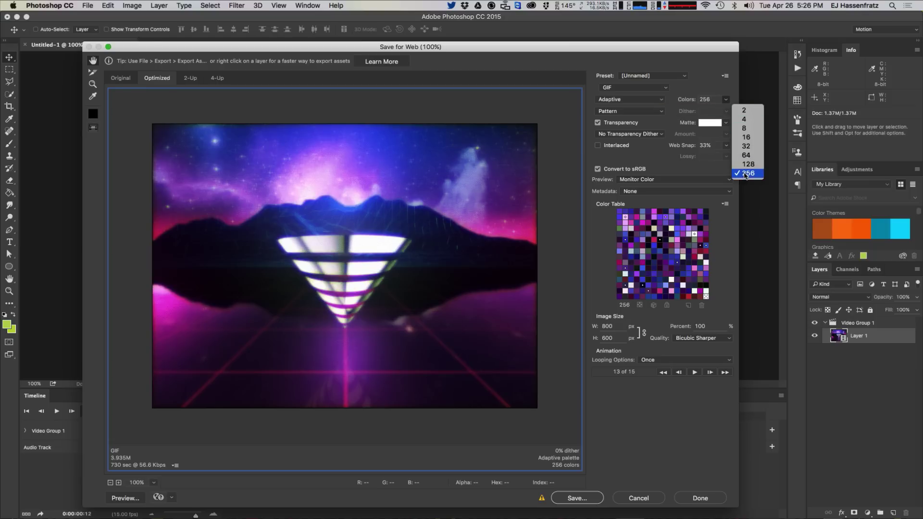
pyautogui.click(775, 168)
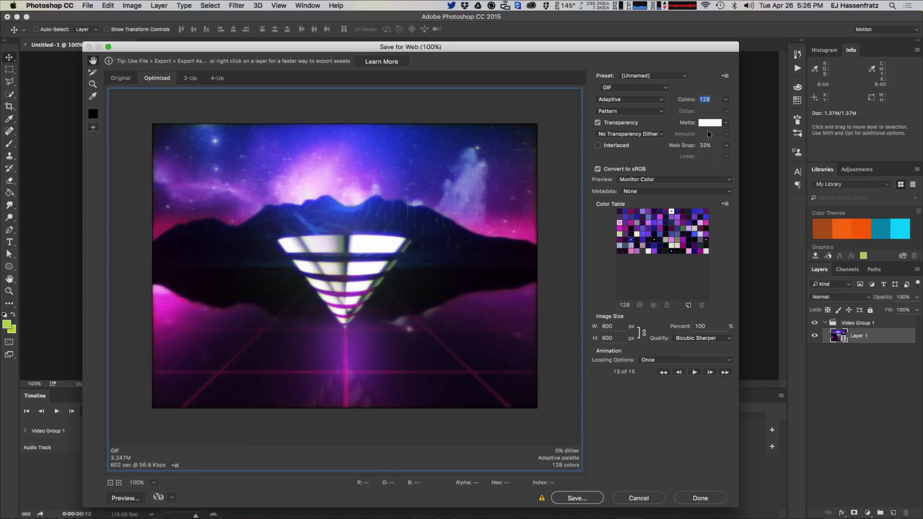
# Step: Compare 64, 256 and 128 colour palettes, ending on 256 colours at 3.935M
pyautogui.click(726, 100)
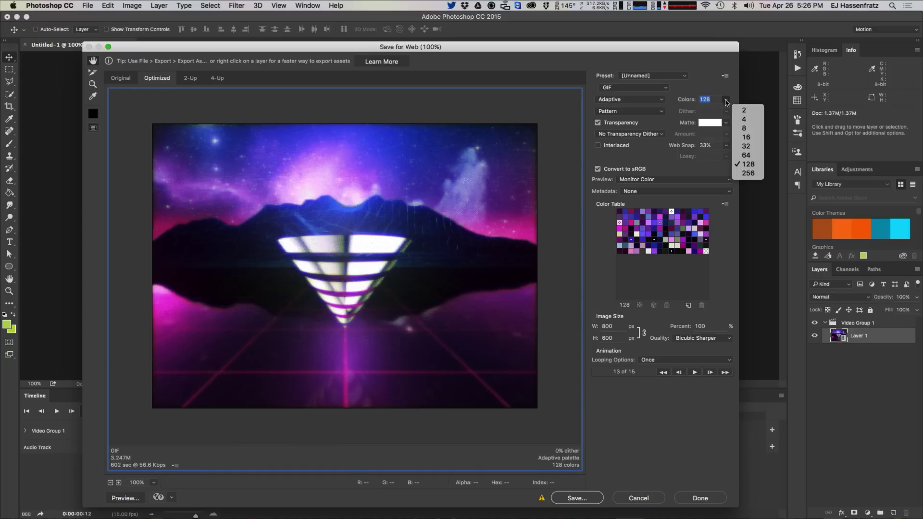
pyautogui.click(748, 156)
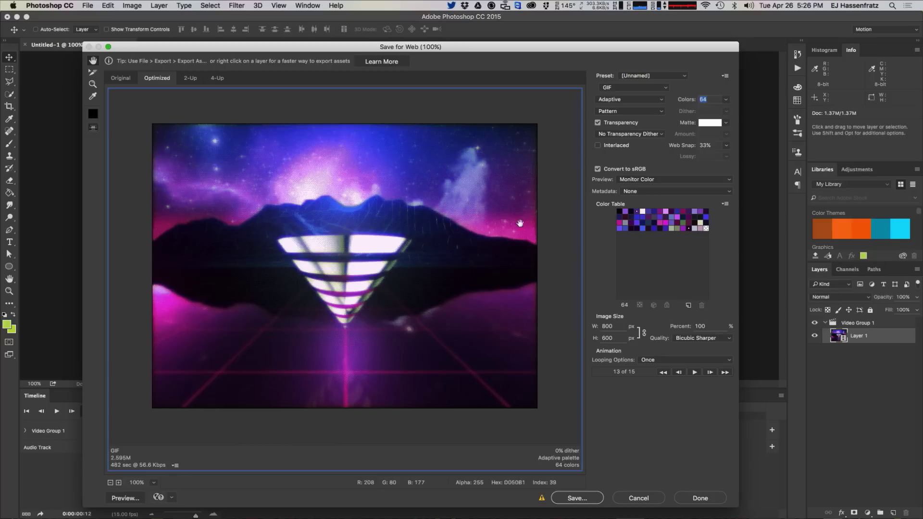
pyautogui.click(726, 101)
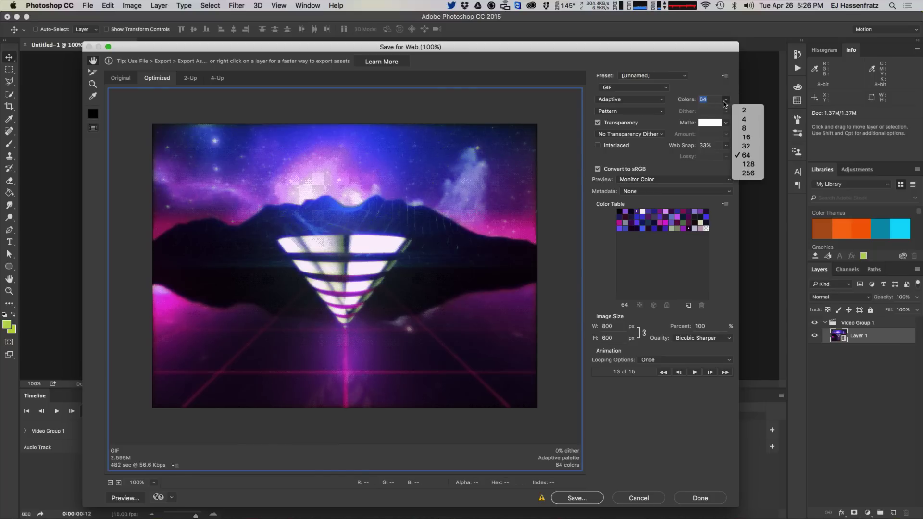
pyautogui.click(760, 173)
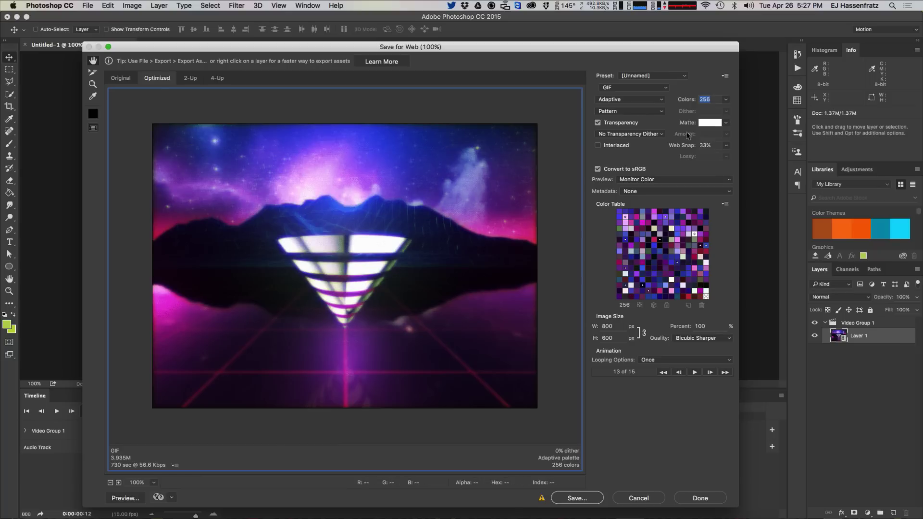
pyautogui.click(726, 99)
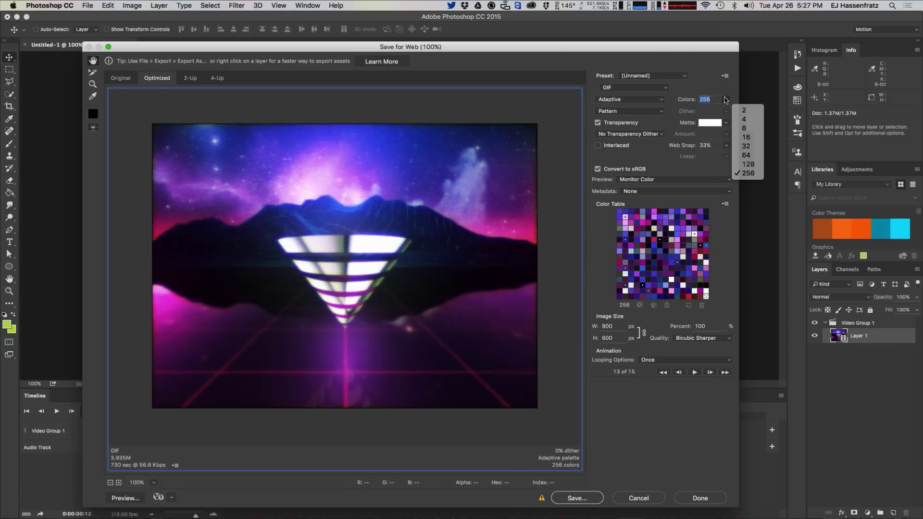
pyautogui.click(754, 166)
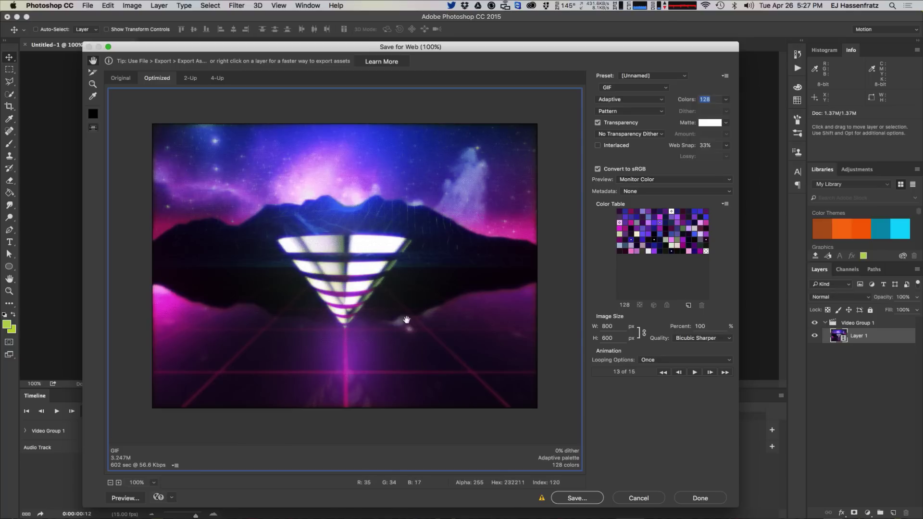
pyautogui.click(727, 99)
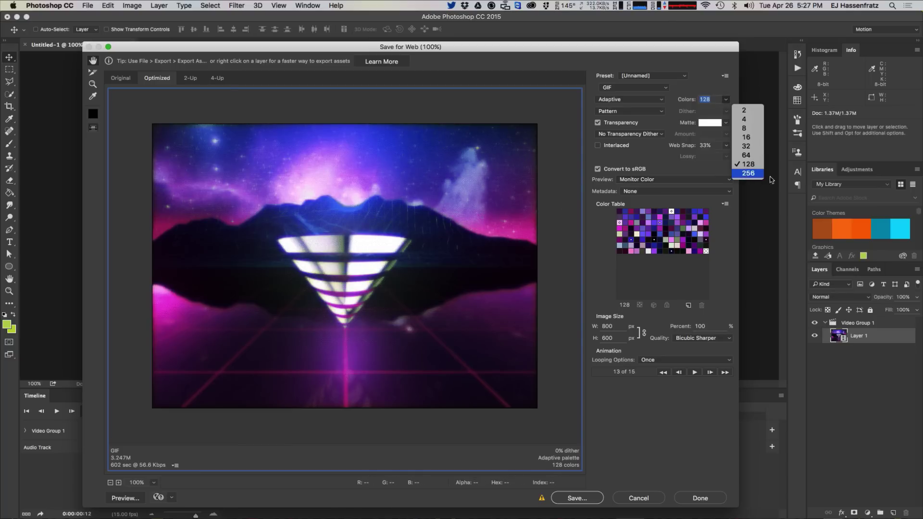
pyautogui.click(748, 173)
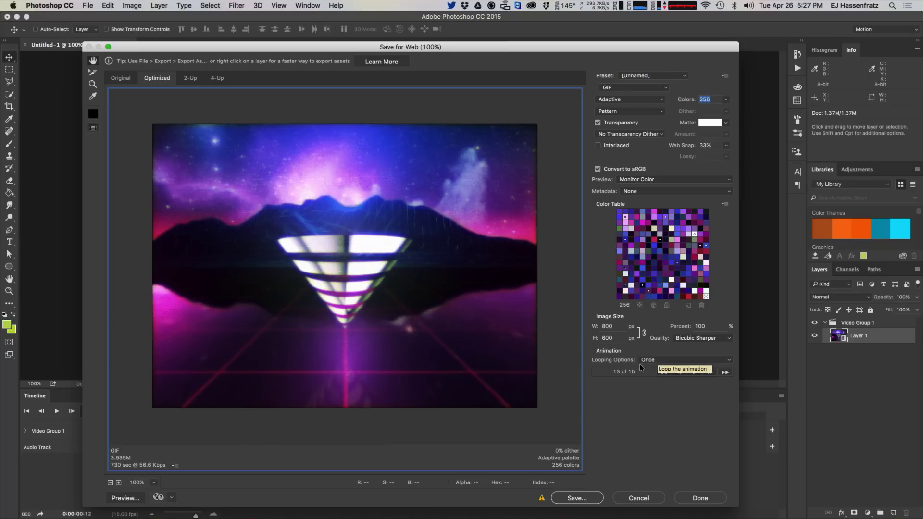
# Step: Set GIF looping to Forever, play and stop the preview, then begin saving the optimized file
pyautogui.click(667, 359)
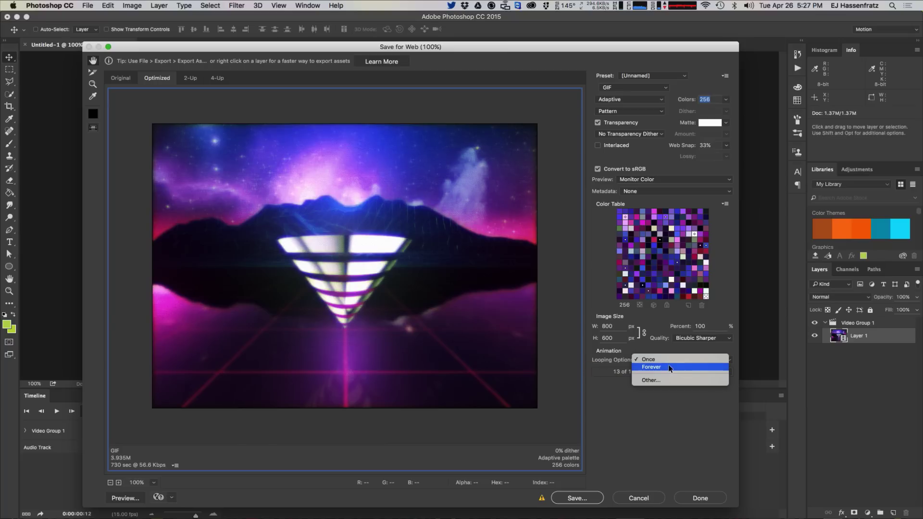
pyautogui.click(667, 367)
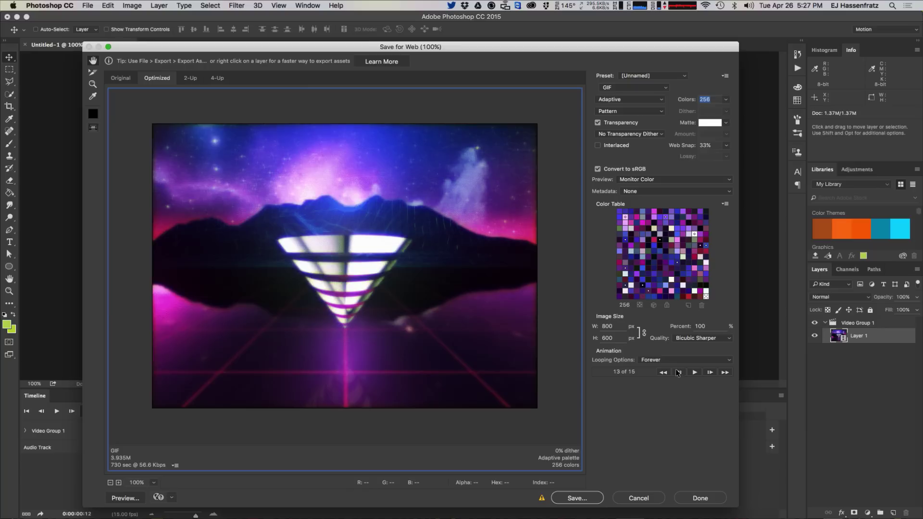
pyautogui.click(694, 372)
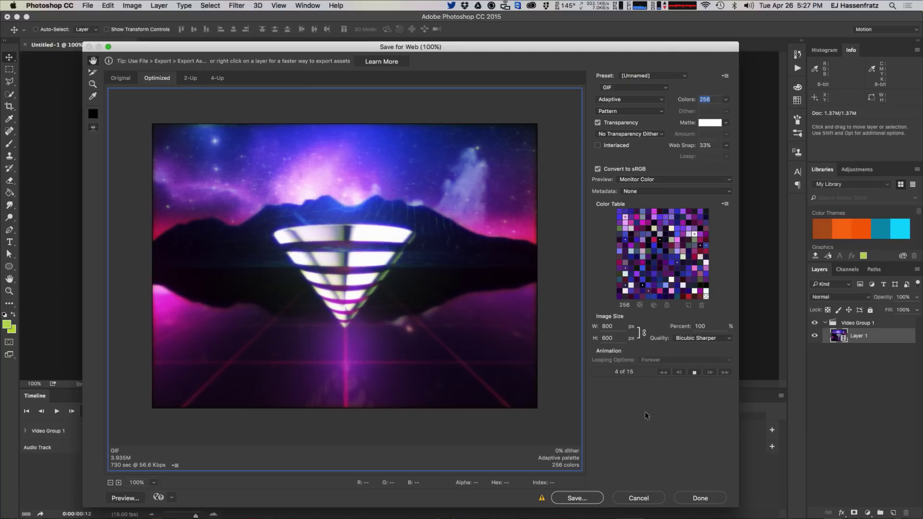
pyautogui.click(694, 372)
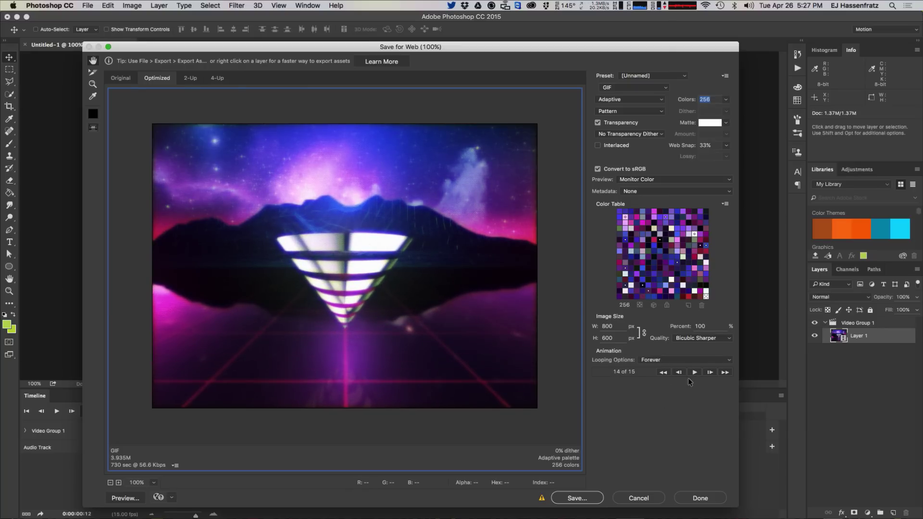
pyautogui.click(577, 498)
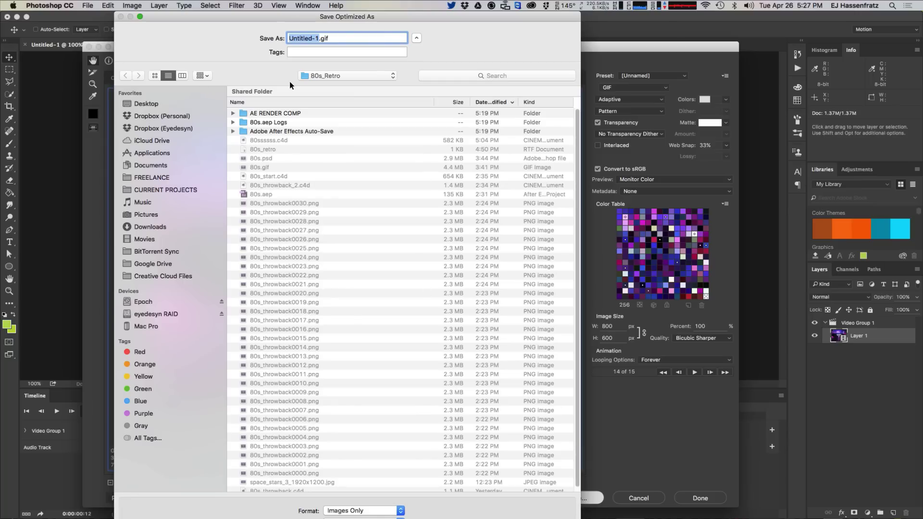
# Step: Save the optimized GIF as 80s_anim.gif in the 80s_Retro folder
pyautogui.write('80s_anim')
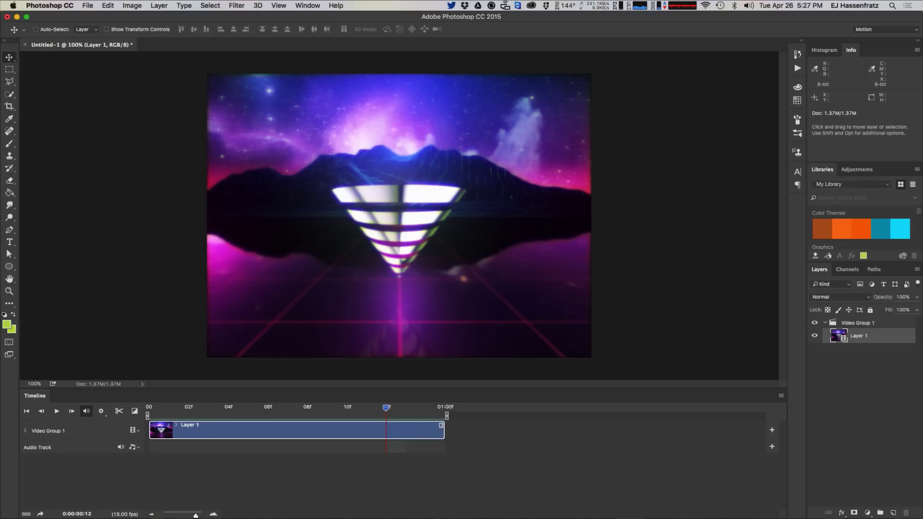
# Step: In a new Finder window, navigate to eyedesyn RAID > EYEDESYN TUTORIALS > 80s_Retro
pyautogui.press('super+Tab')
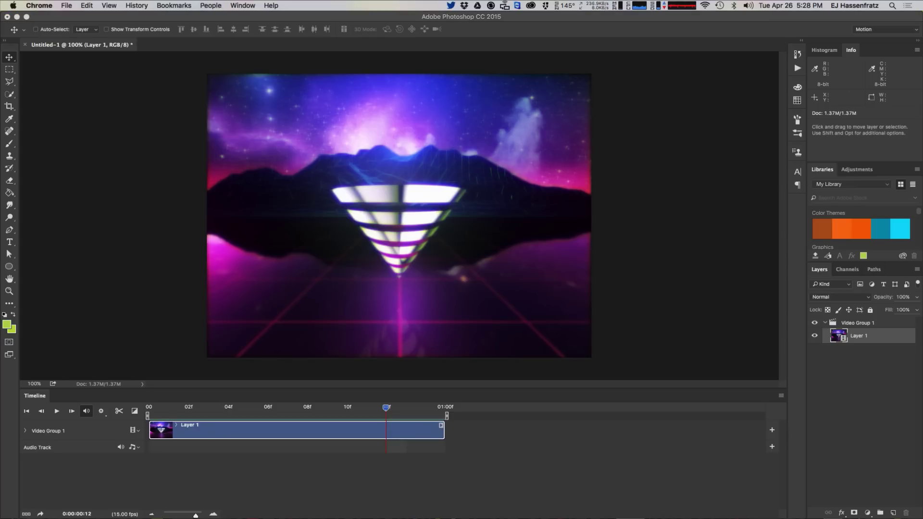
pyautogui.press('super+Tab')
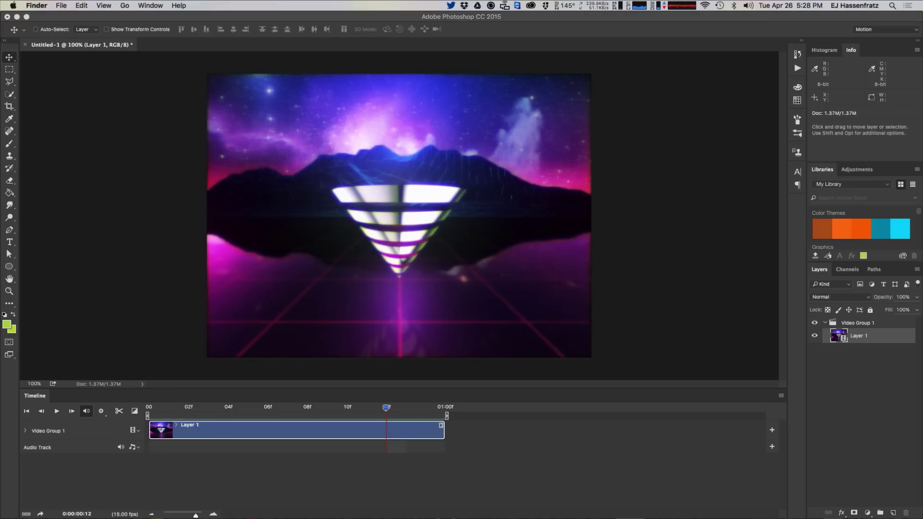
pyautogui.press('super+n')
pyautogui.moveTo(538, 159); pyautogui.dragTo(481, 164)
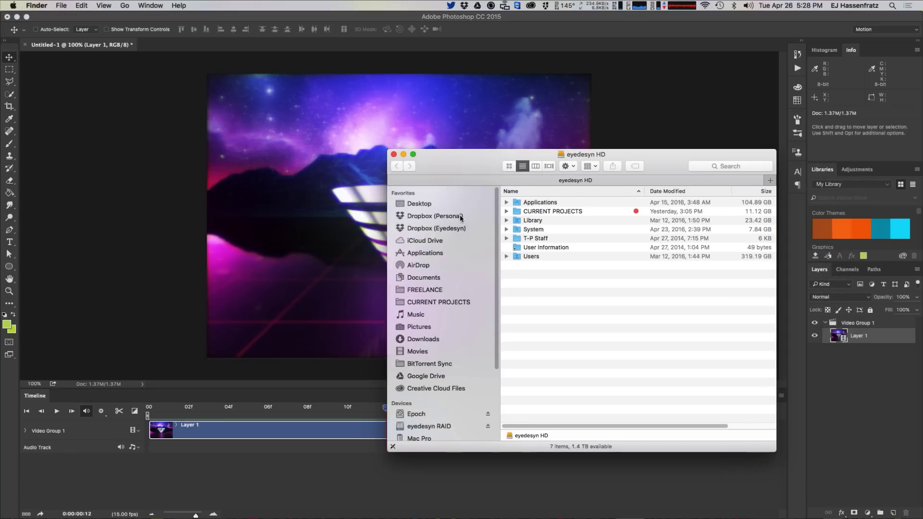
pyautogui.click(440, 427)
pyautogui.doubleClick(547, 286)
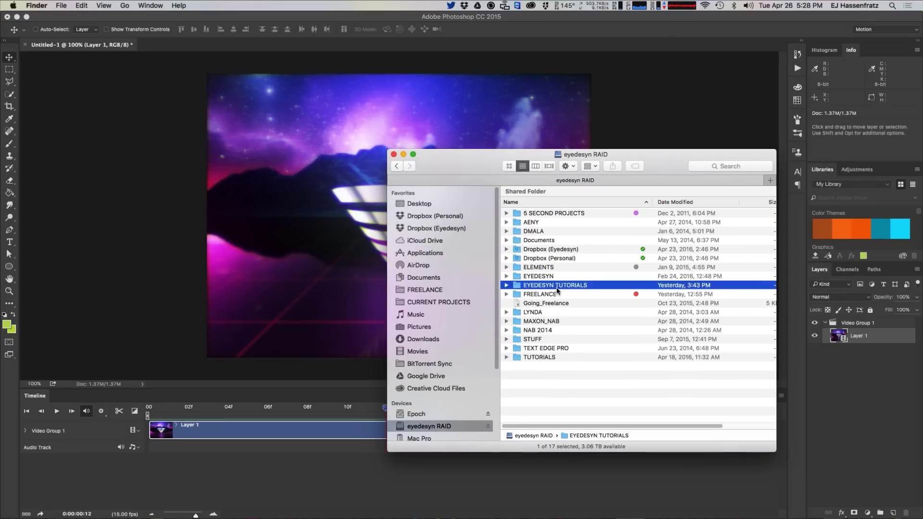
pyautogui.doubleClick(547, 214)
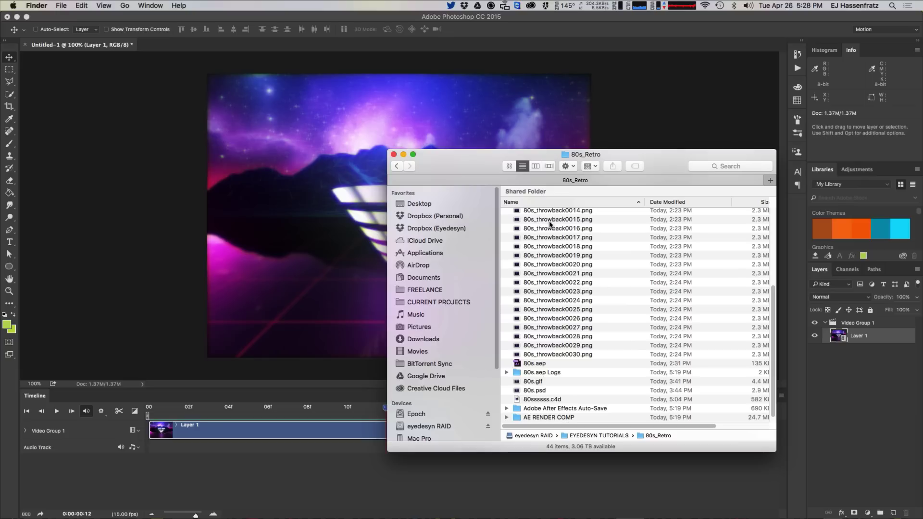
# Step: Open 80s.gif with Google Chrome to play the animation
pyautogui.click(529, 381)
pyautogui.rightClick(529, 381)
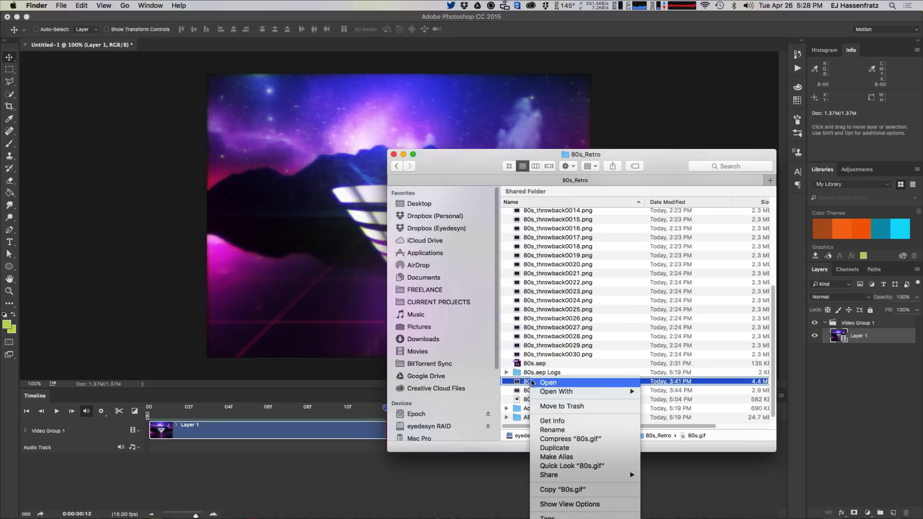
pyautogui.moveTo(566, 396)
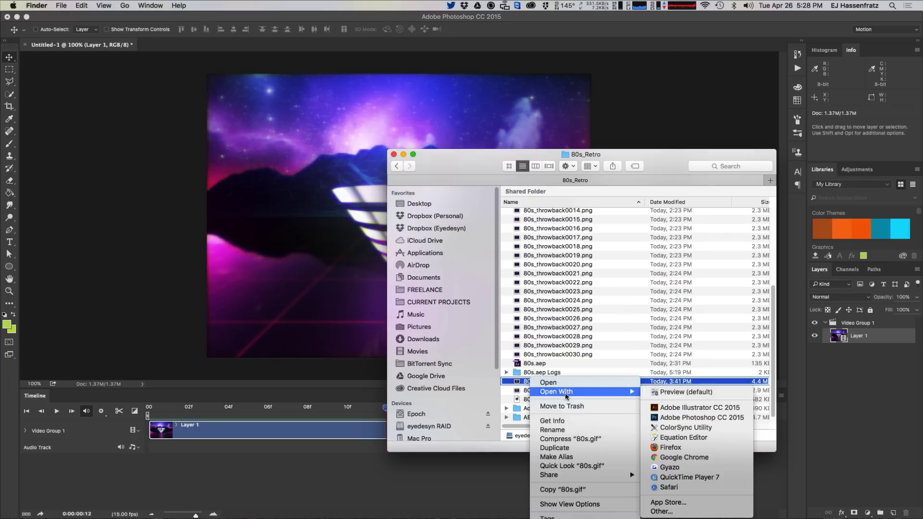
pyautogui.click(685, 460)
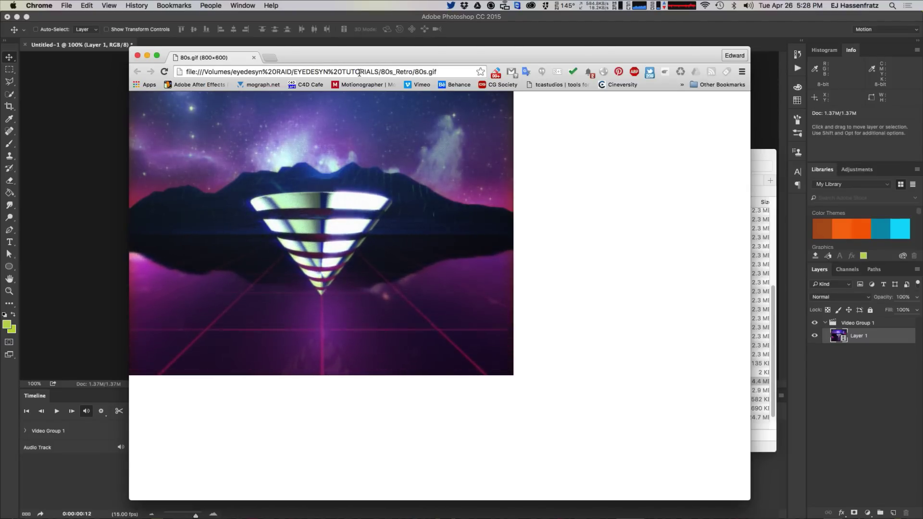
# Step: Switch desktop spaces to After Effects, then on to the 80sssss.c4d scene in Cinema 4D
pyautogui.hotkey('ctrl', 'Right')
pyautogui.hotkey('ctrl', 'Right')
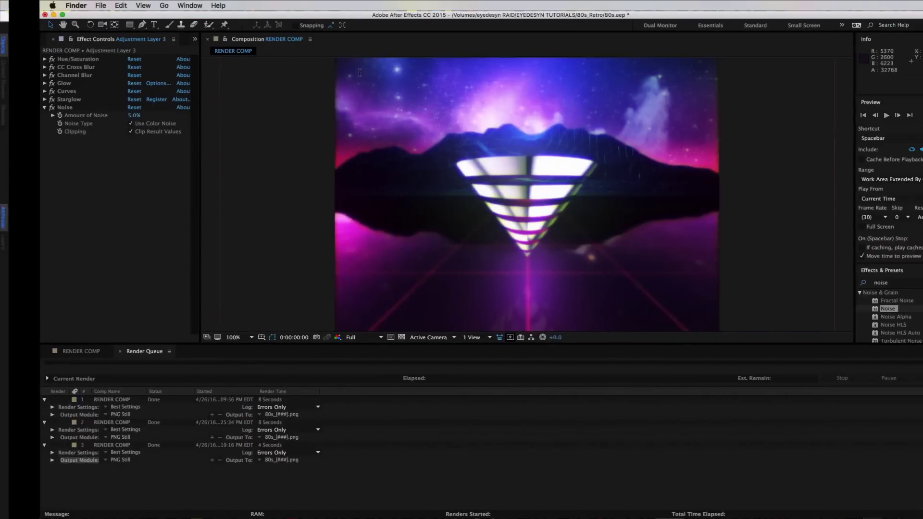
pyautogui.hotkey('ctrl', 'Left')
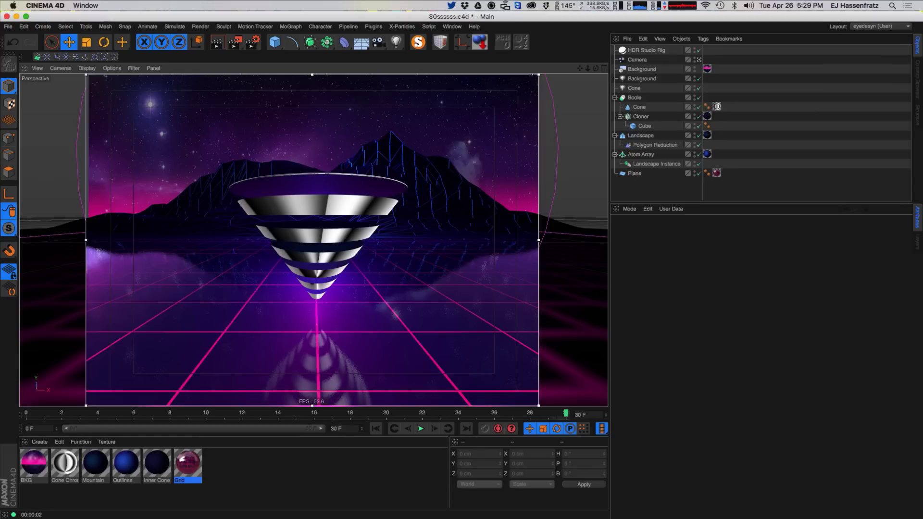
pyautogui.press('super+r')
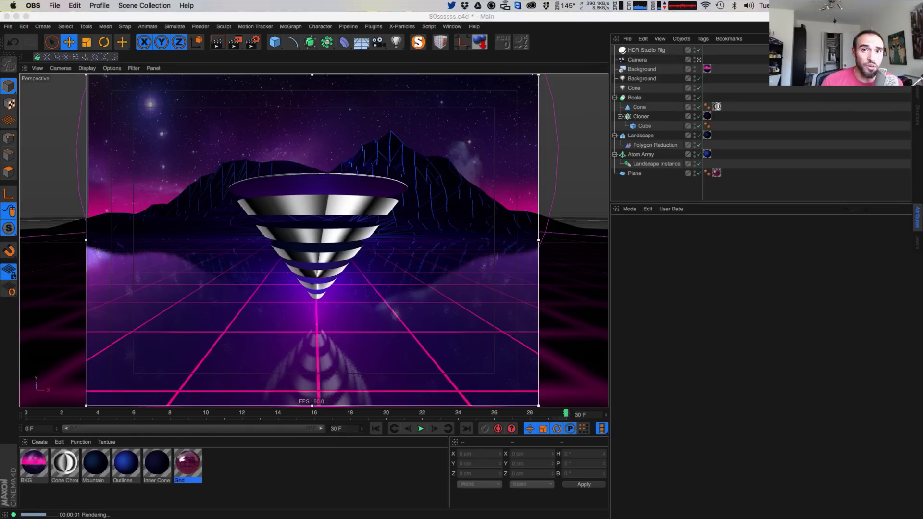